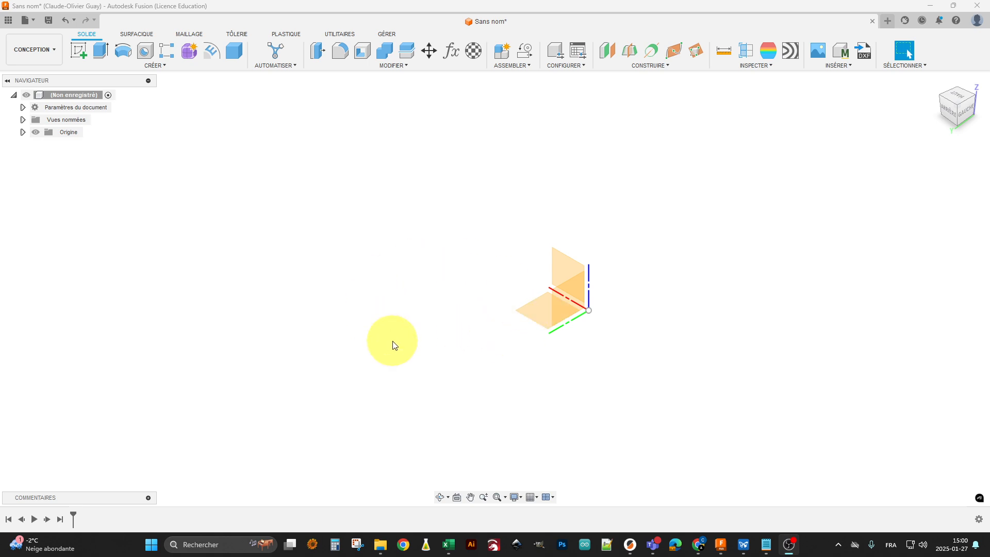
Start a sketch on the YZ plane and hide the origin planes and axes
click(570, 302)
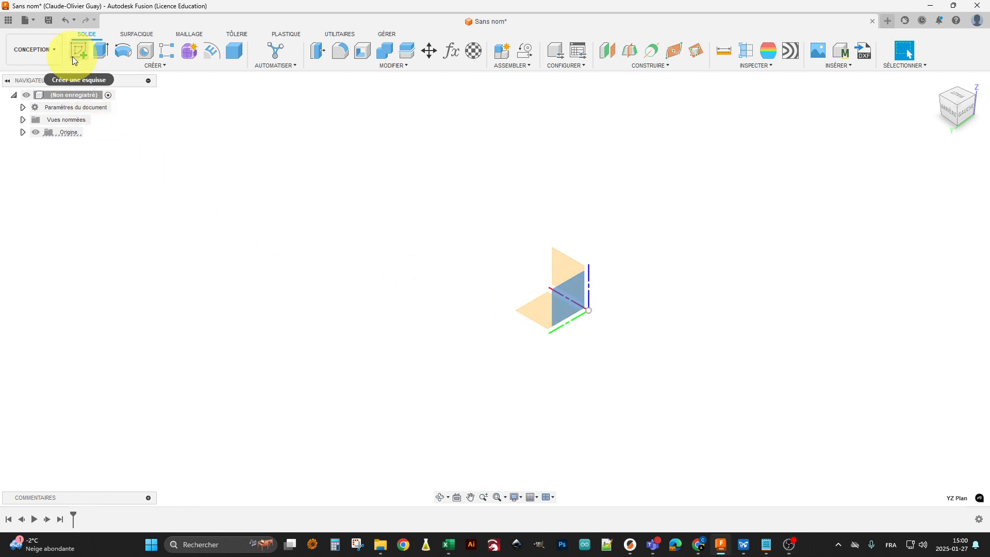
click(85, 49)
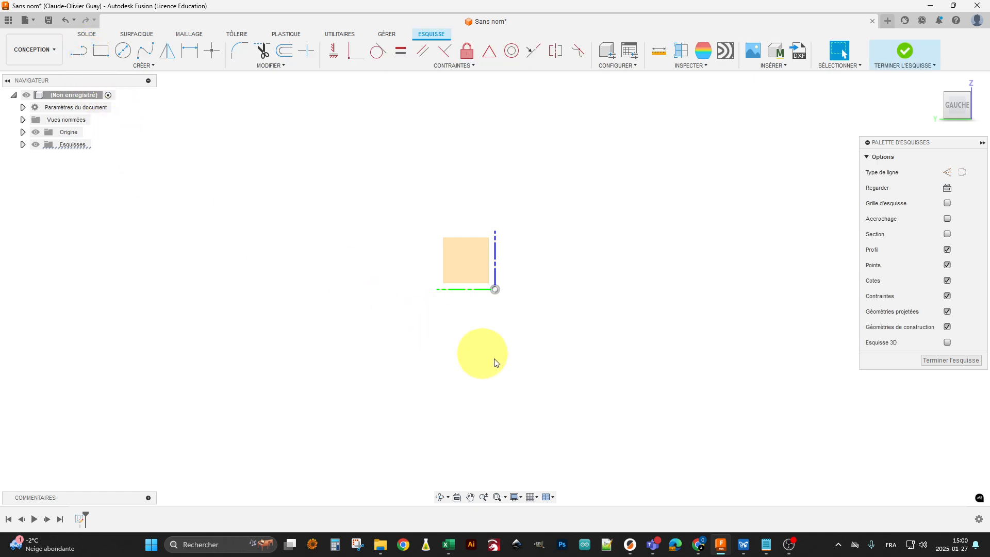
click(37, 134)
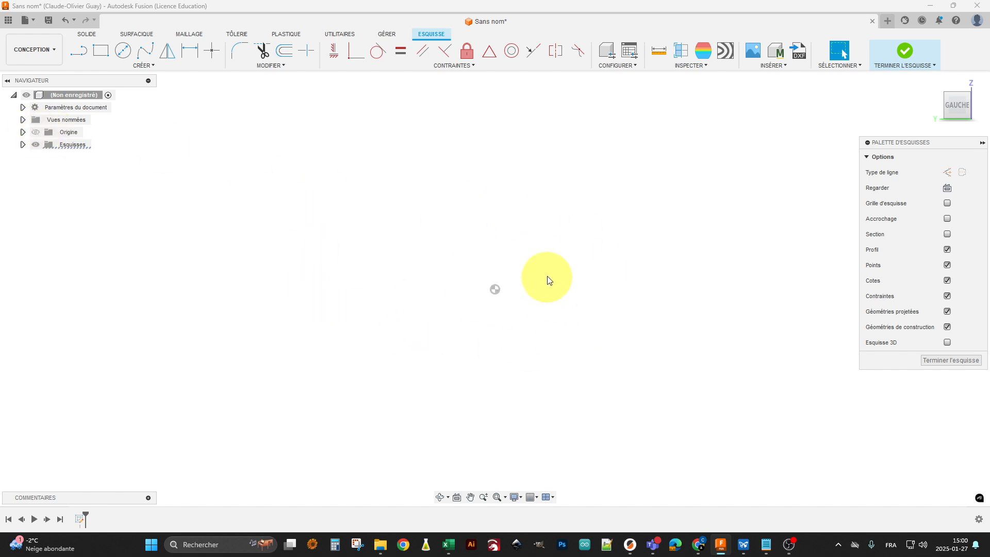
middle_drag(553, 269, 555, 304)
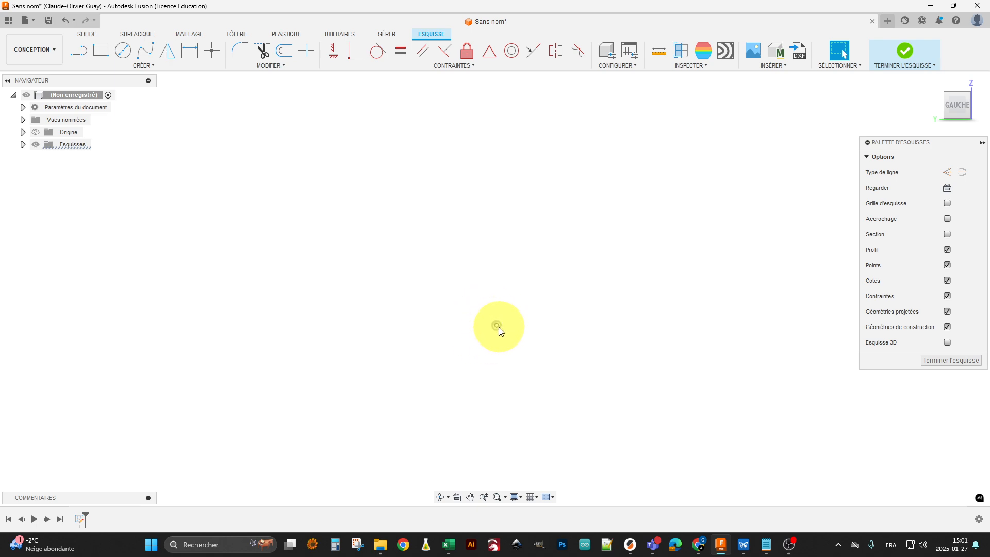
Draw a centre-diameter circle about 285 mm across, above and to the left of the origin point
click(122, 50)
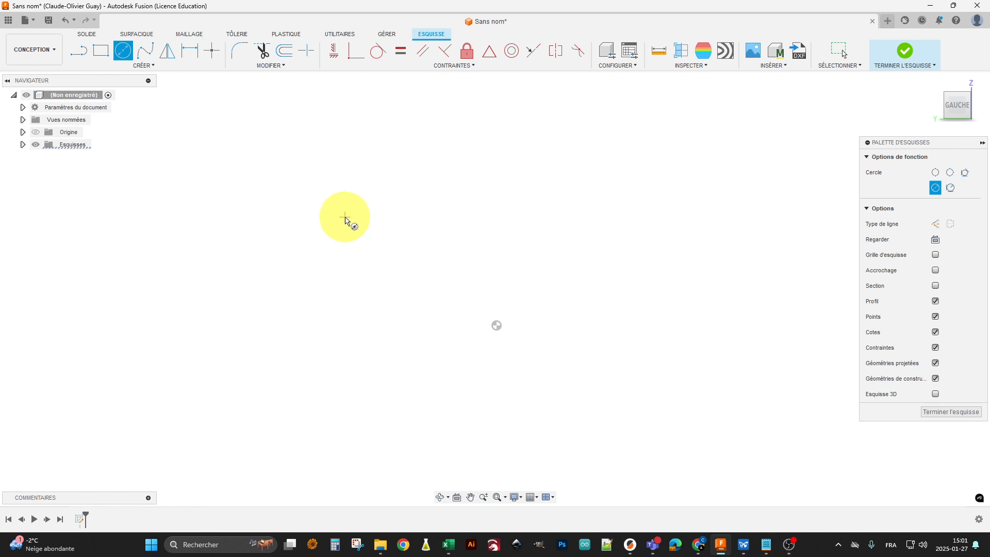
click(403, 182)
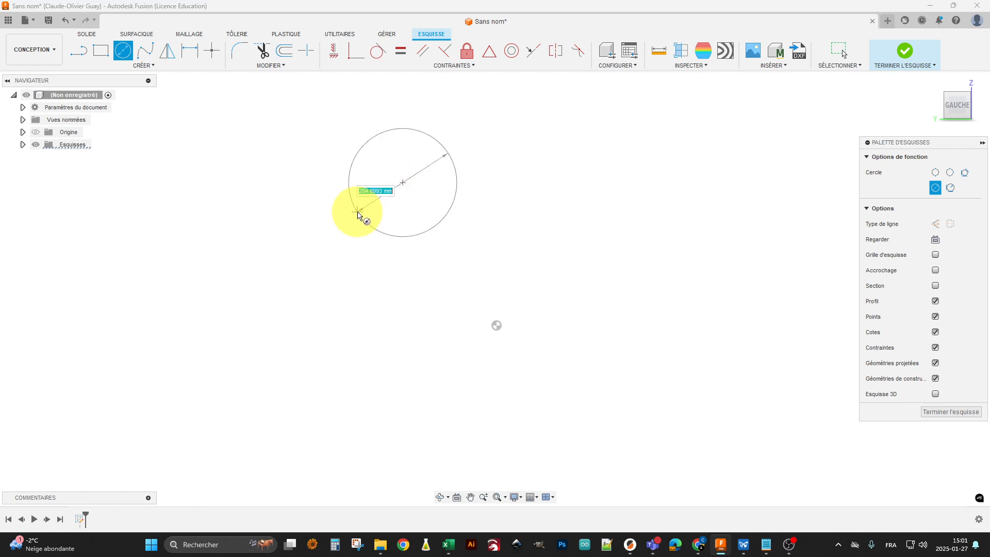
click(360, 214)
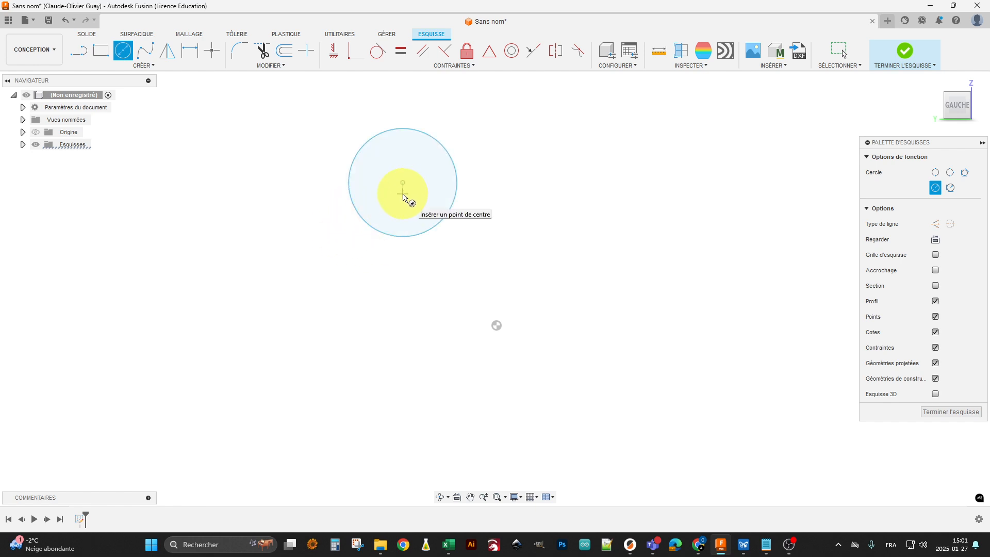
key(Escape)
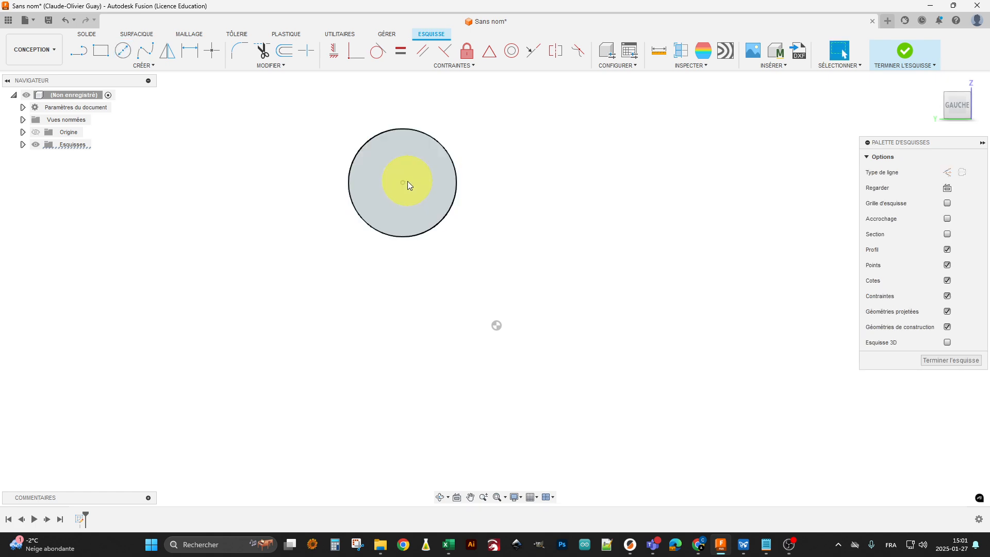
Move the circle by its centre across the sketch and attach the centre to the origin point
click(403, 183)
mouse_move(403, 184)
mouse_down()
mouse_move(338, 197)
mouse_move(342, 259)
mouse_move(415, 206)
mouse_move(621, 241)
mouse_move(579, 418)
mouse_move(275, 346)
mouse_move(356, 153)
mouse_move(519, 161)
mouse_move(663, 231)
mouse_up()
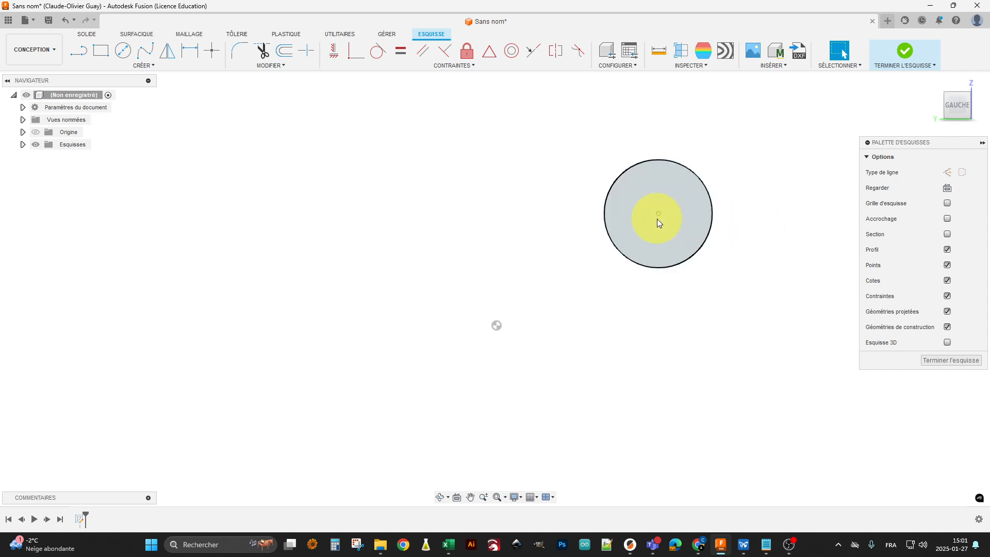
click(758, 228)
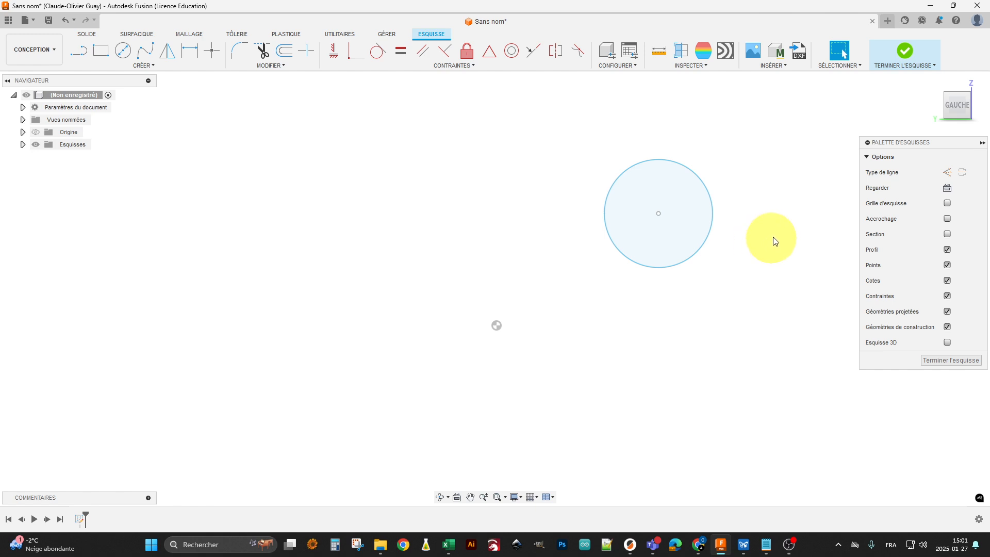
mouse_move(658, 214)
mouse_down()
mouse_move(651, 225)
mouse_move(566, 188)
mouse_move(388, 311)
mouse_move(397, 341)
mouse_move(399, 333)
mouse_move(497, 334)
mouse_move(496, 325)
mouse_up()
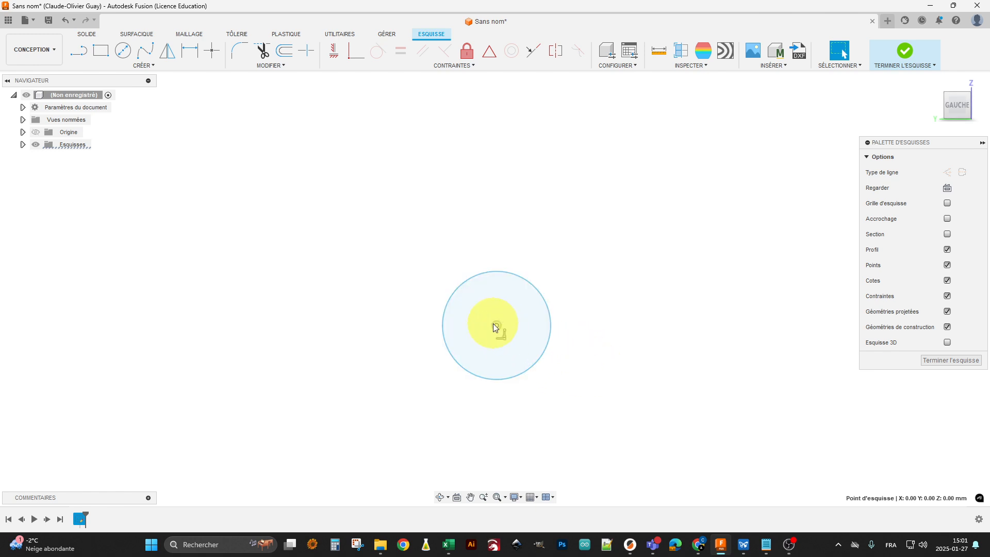
drag(515, 309, 484, 320)
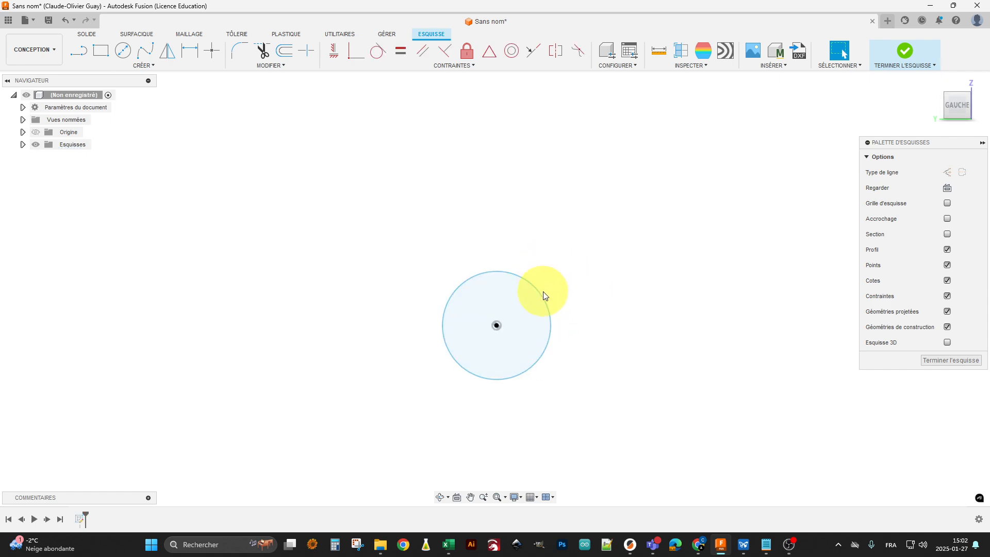
Enlarge the circle freehand to about 499 mm, and dimension its diameter at 500 mm
drag(545, 293, 581, 273)
click(603, 271)
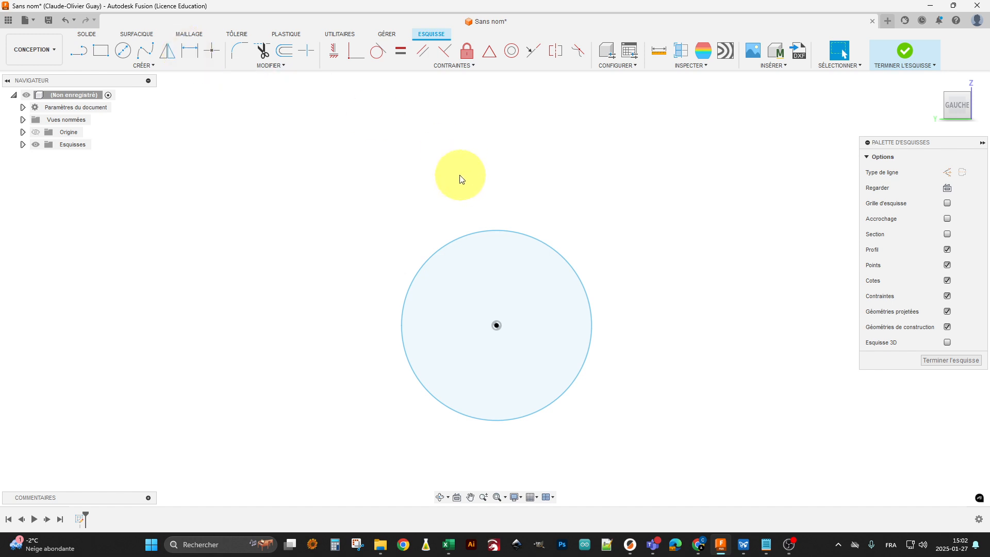
key(d)
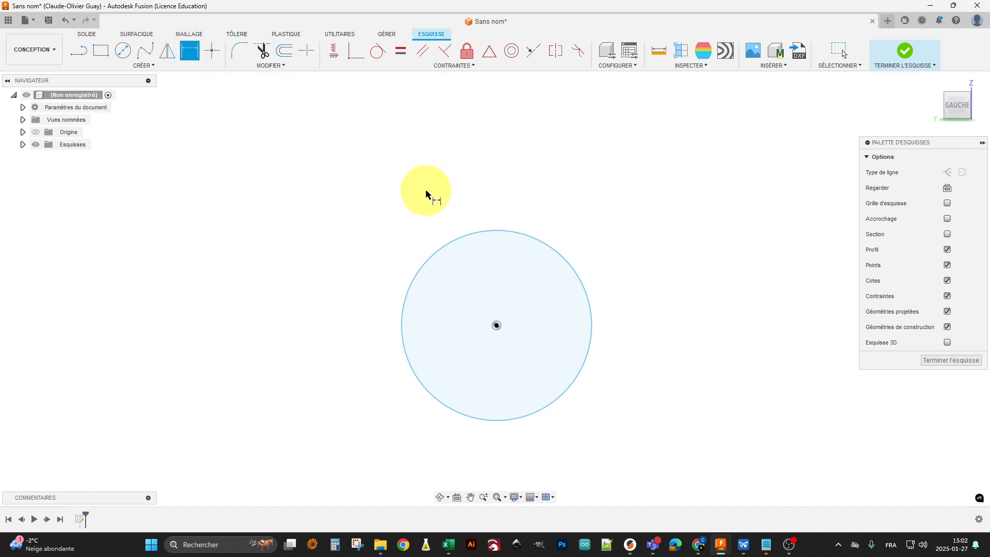
click(458, 240)
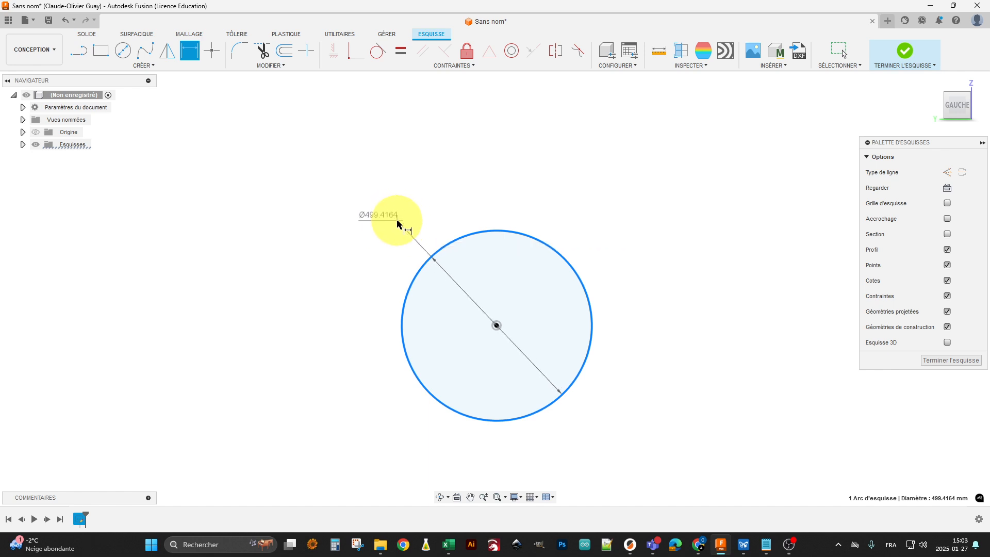
click(397, 230)
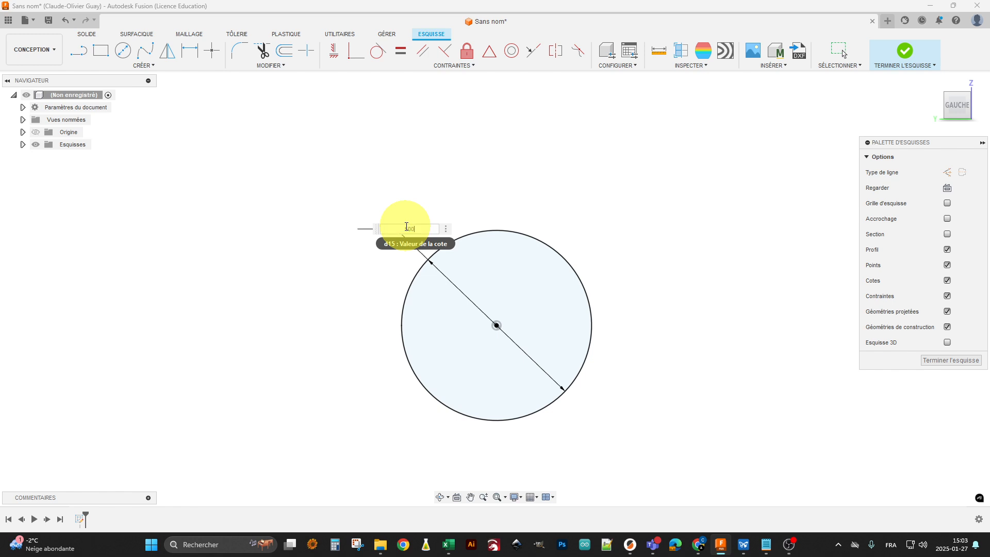
text(500)
key(Return)
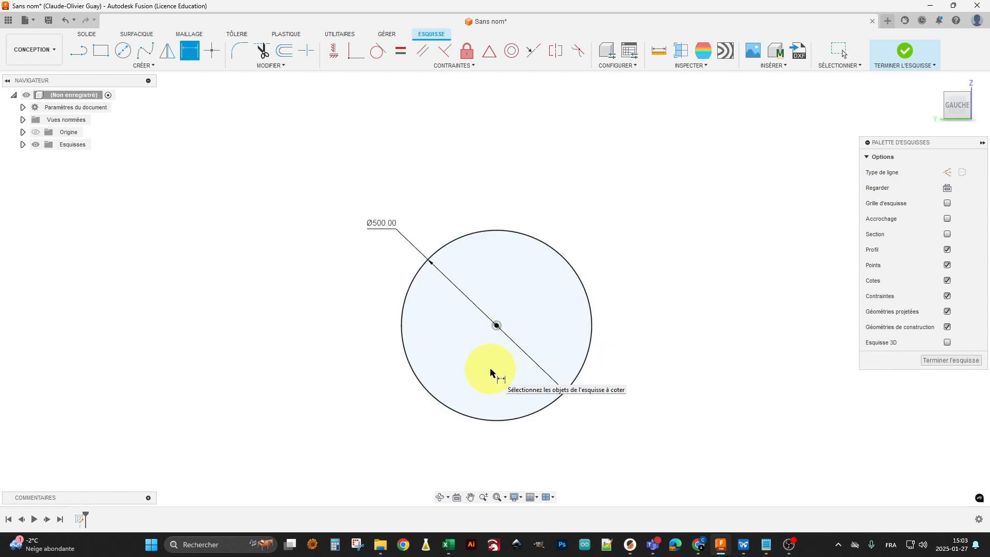
key(Escape)
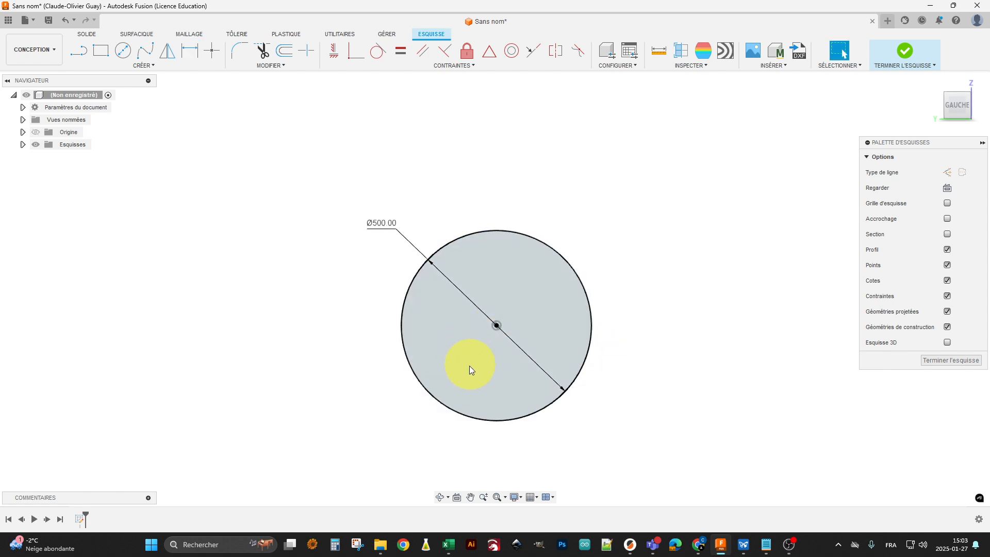
Try to move the constrained circle by its centre and edge, and set its diameter dimension to 600 mm
click(496, 325)
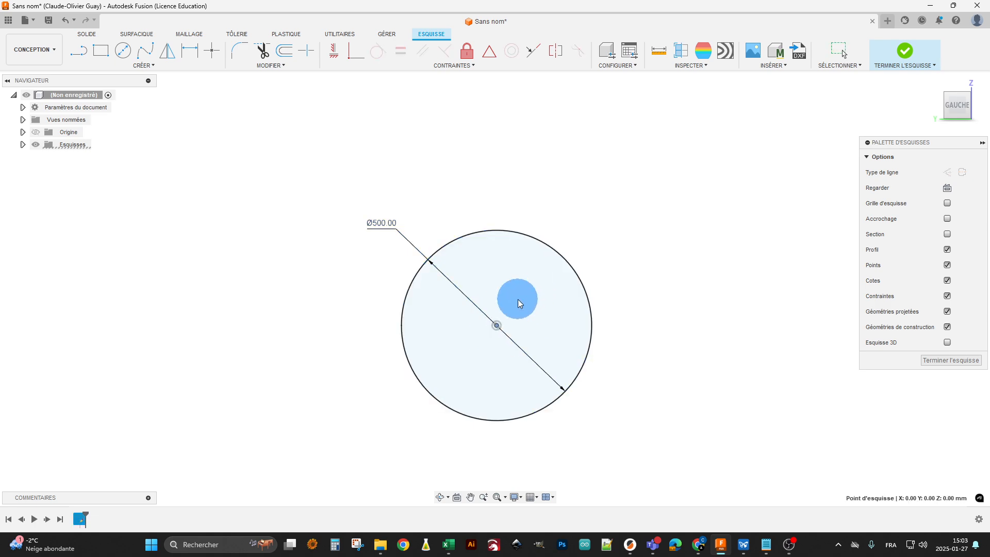
click(574, 270)
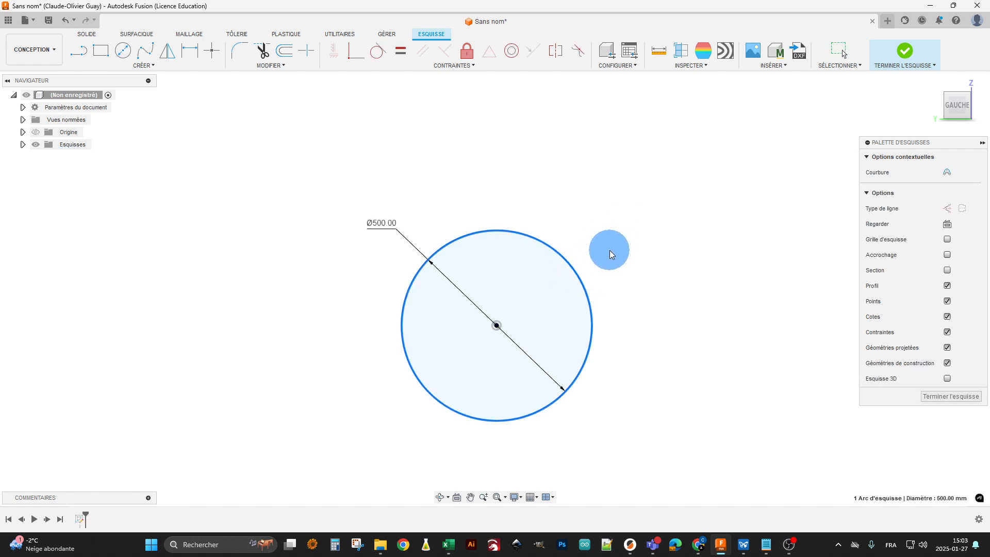
click(655, 292)
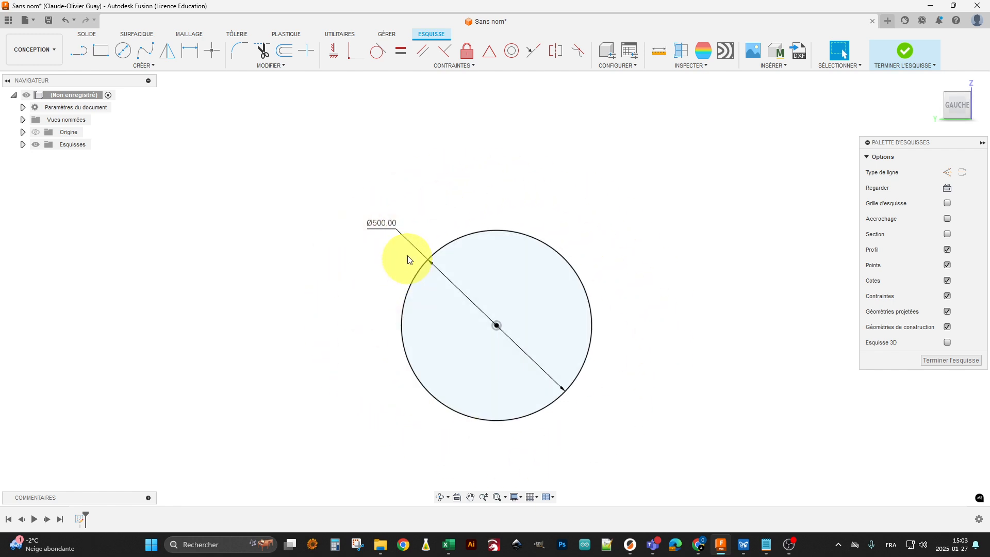
double_click(389, 225)
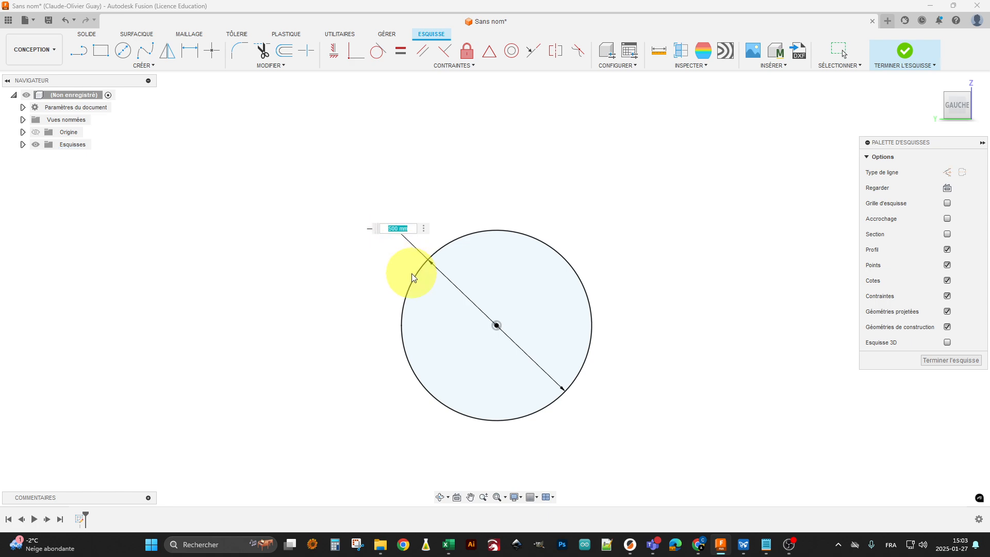
text(600)
key(Return)
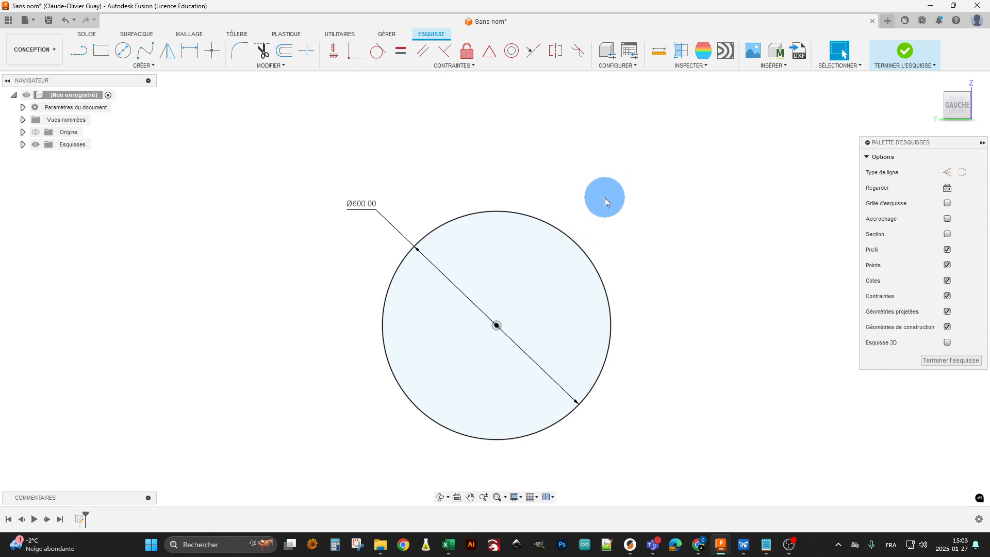
Select the circle centred on the origin and delete it from the sketch
click(536, 216)
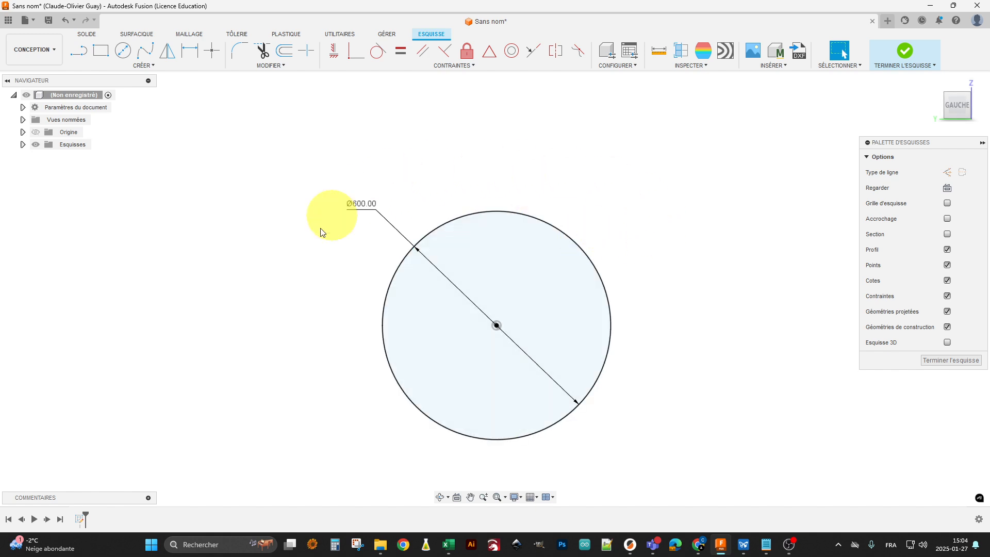
click(604, 380)
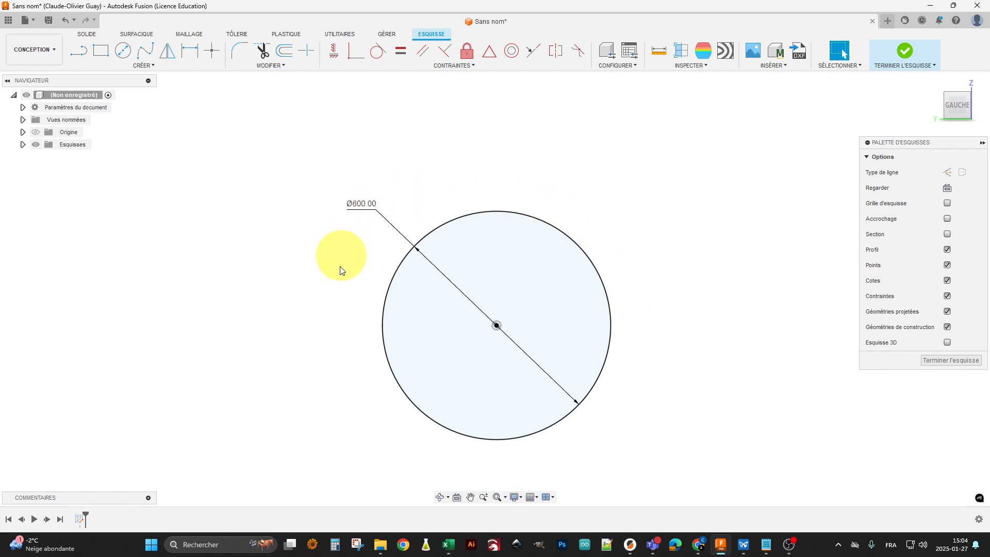
click(603, 369)
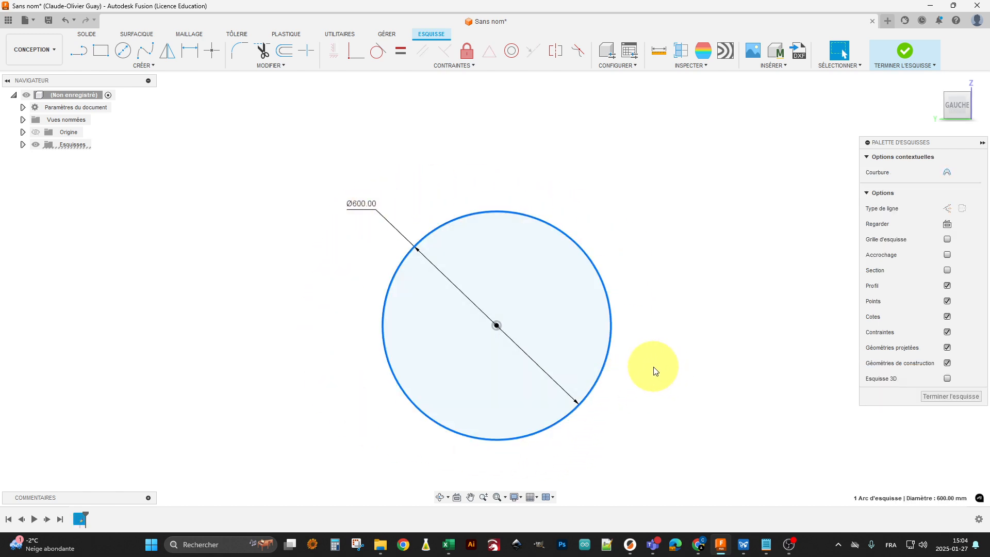
key(Delete)
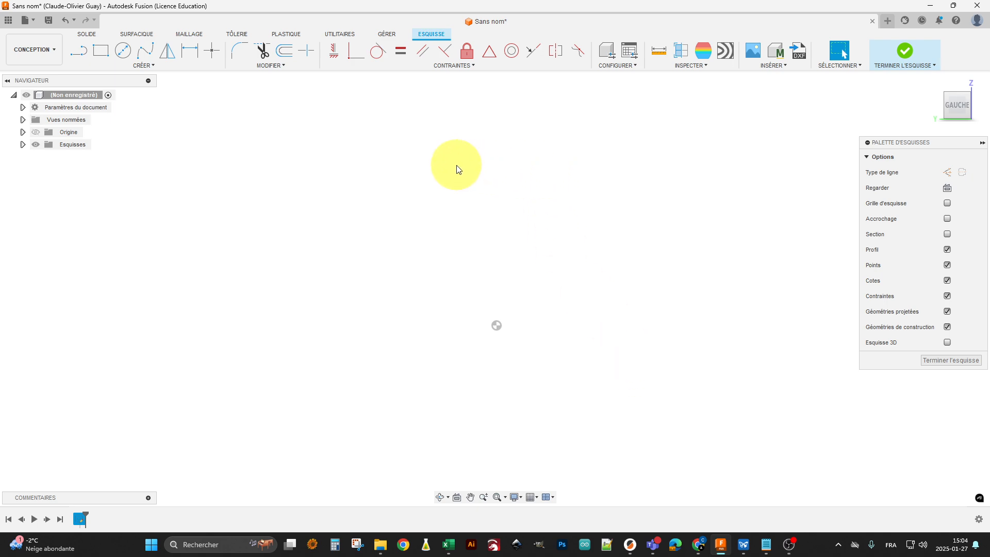
Draw a two-point rectangle above and to the left of the origin point, clear of it
click(104, 54)
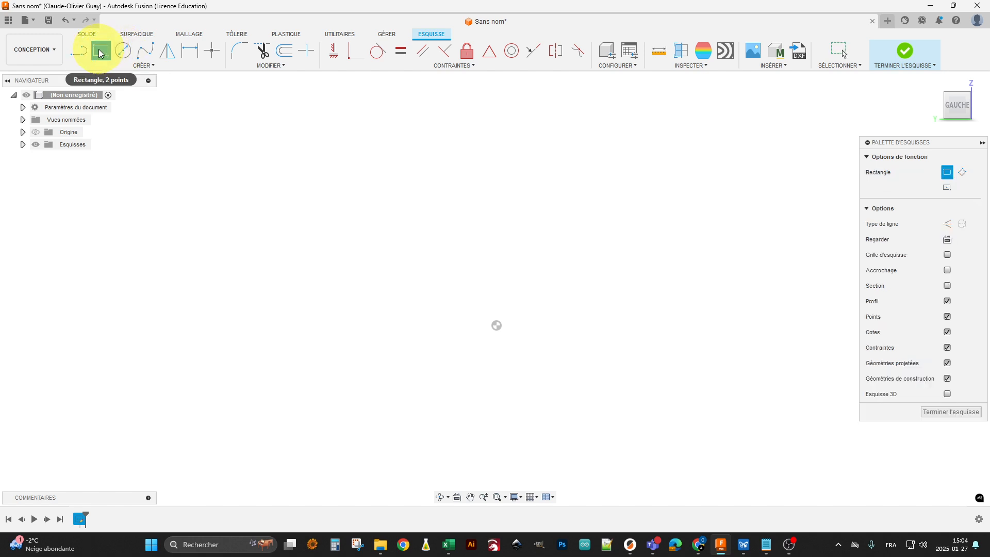
click(330, 176)
click(449, 232)
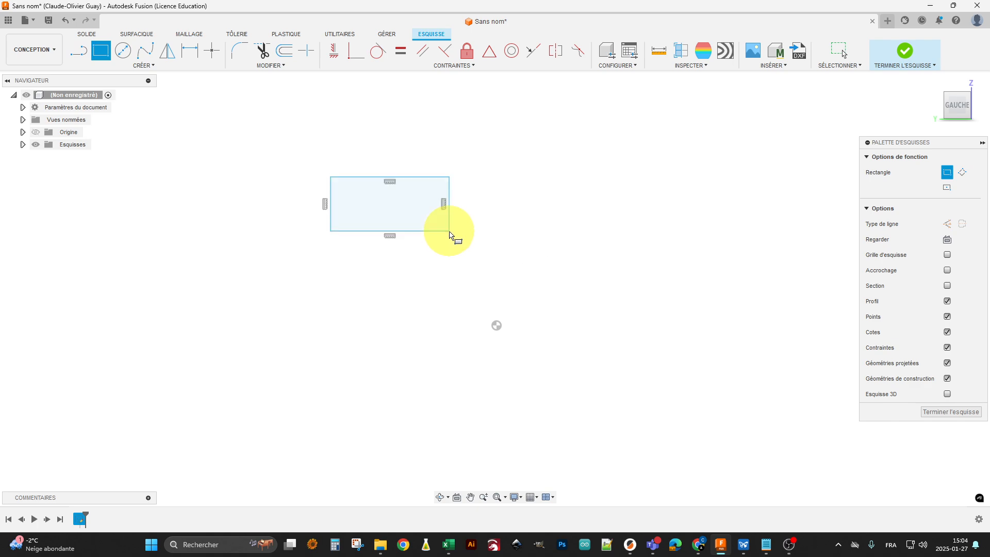
key(Escape)
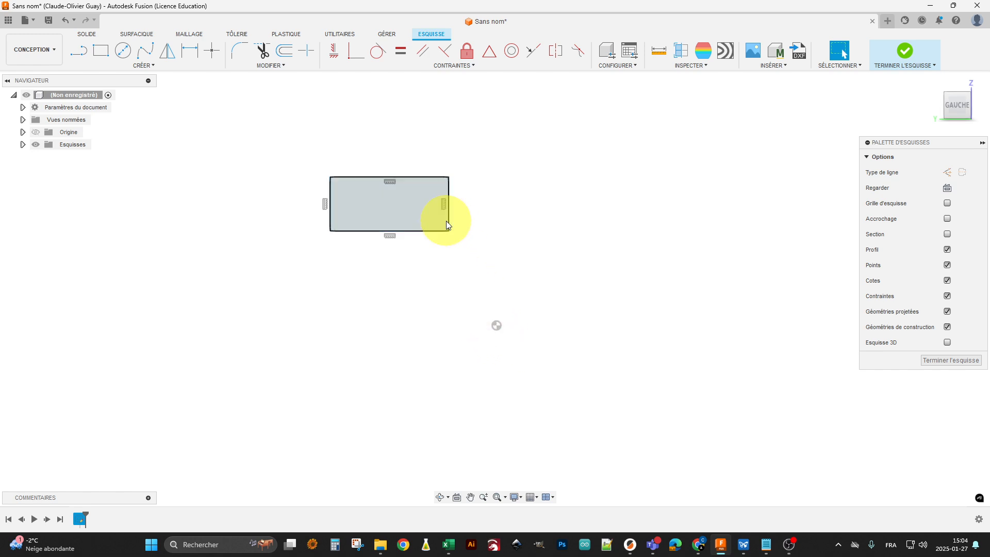
Attach the rectangle's lower-right corner to the origin point and test whether its right edge still moves
click(447, 220)
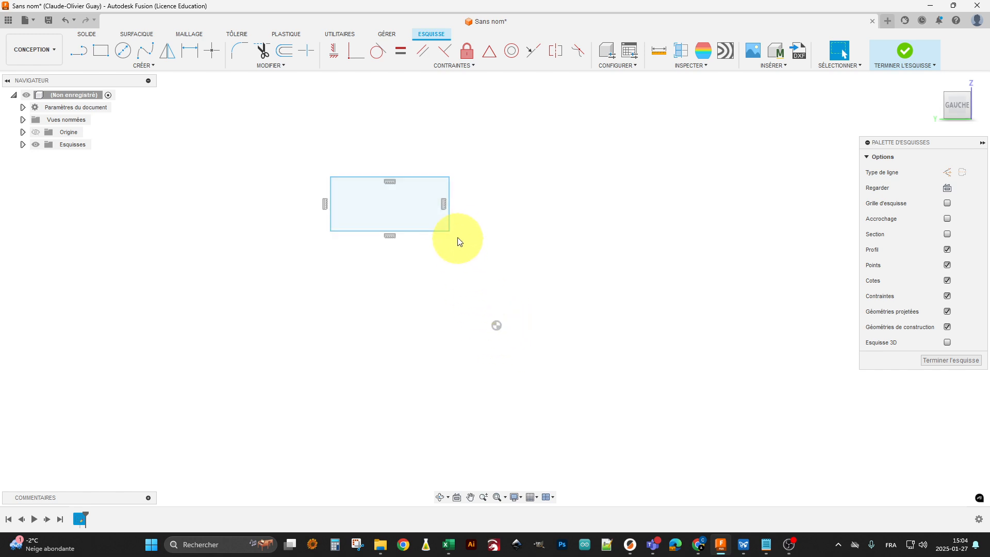
drag(449, 231, 497, 330)
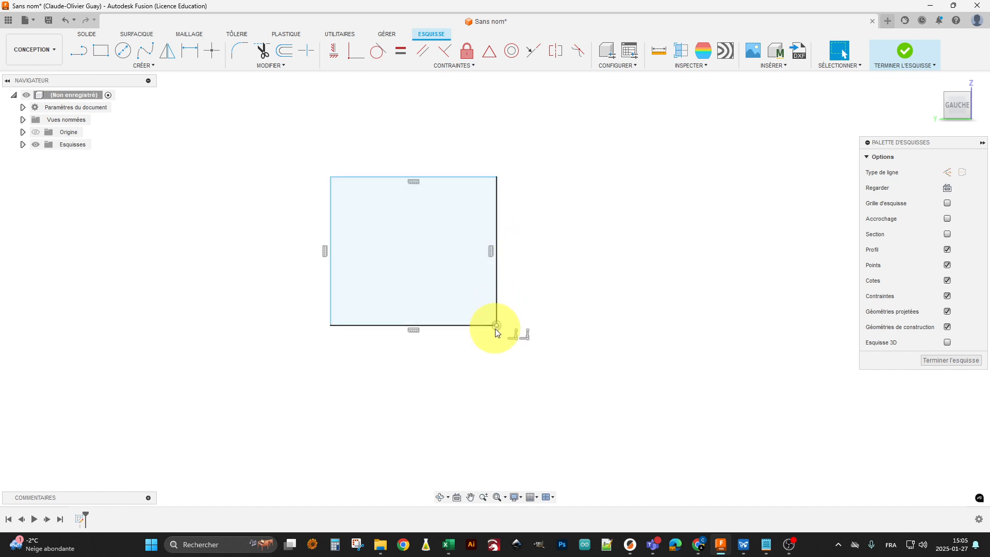
click(496, 232)
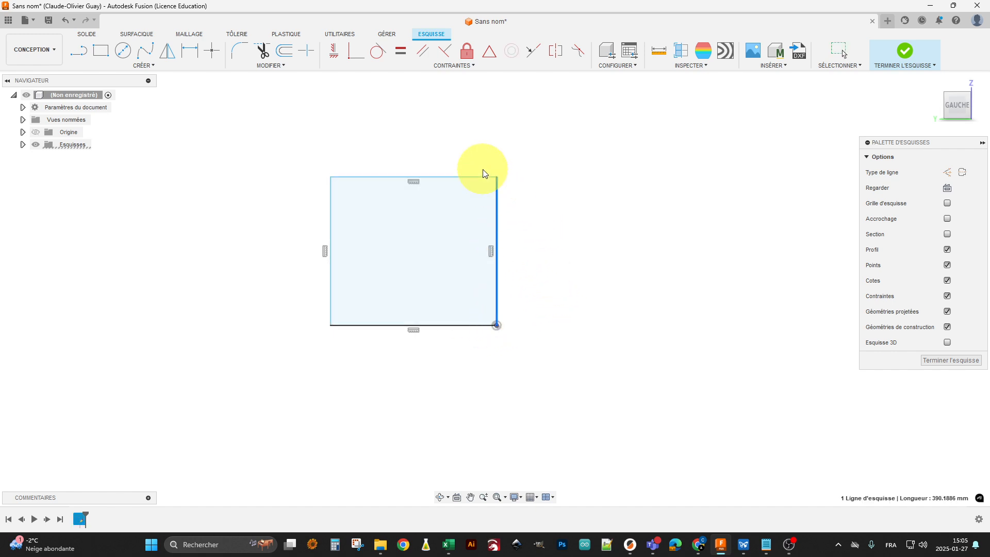
Reshape the rectangle freehand by shifting its upper edge upward and its left edge slightly outward, leaving the origin corner fixed
drag(473, 176, 436, 144)
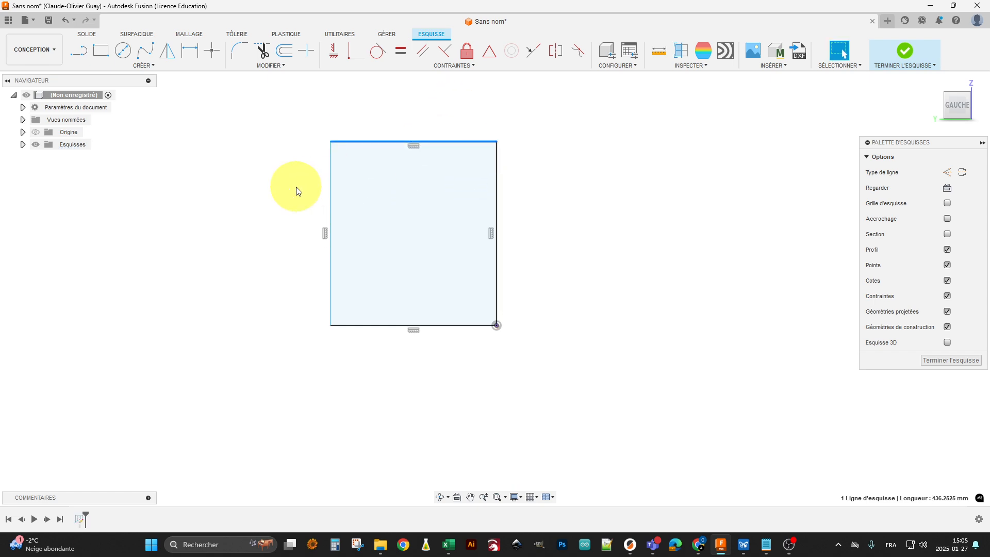
drag(330, 181, 323, 215)
drag(367, 149, 376, 160)
click(593, 168)
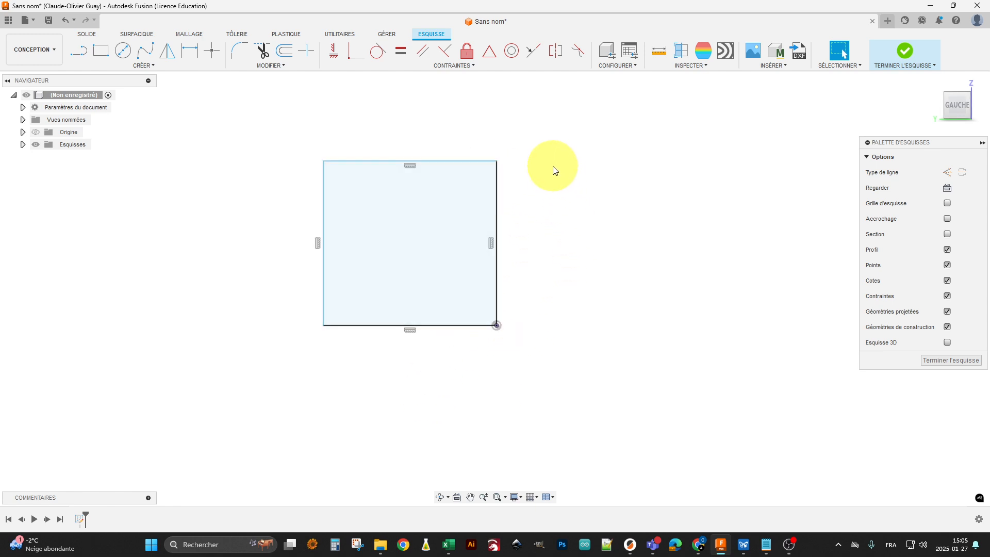
Dimension the rectangle's right vertical edge at 300 mm
key(d)
click(500, 241)
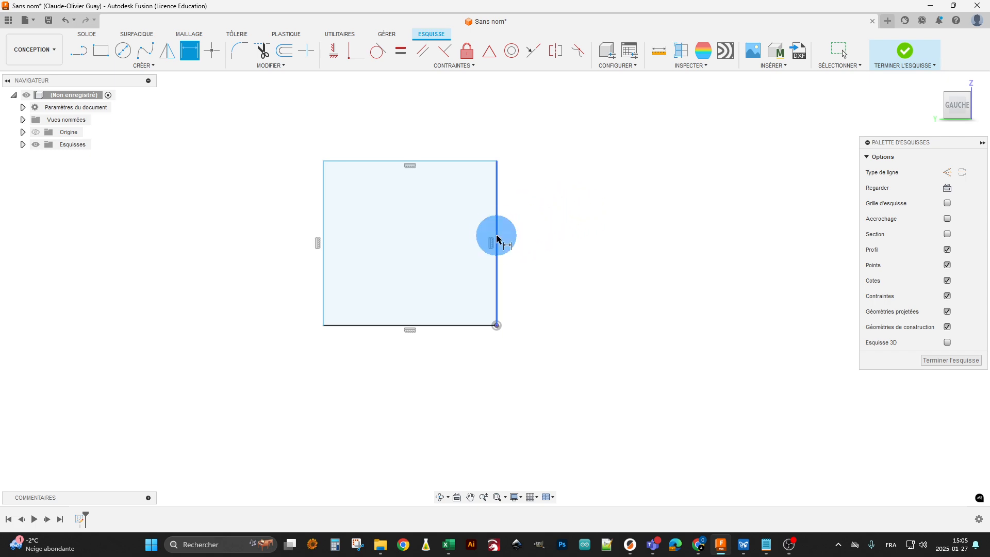
click(537, 243)
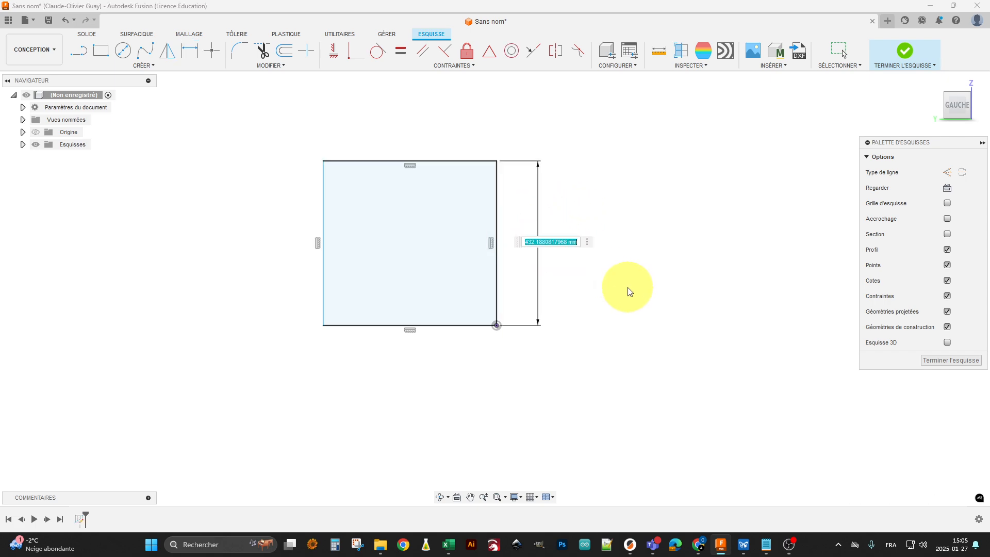
text(300)
key(Return)
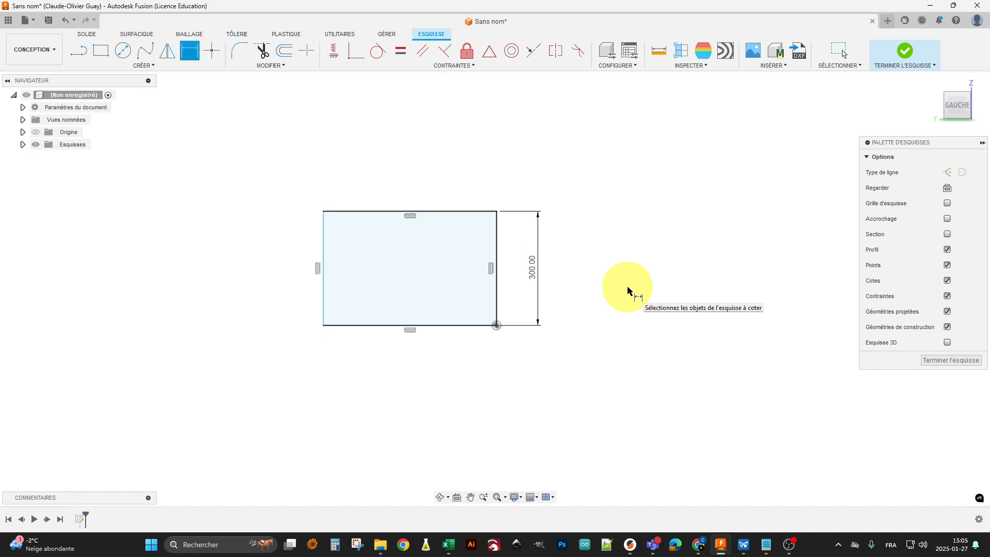
Dimension the rectangle's lower horizontal edge at 400 mm and leave the dimension command
click(466, 326)
click(508, 369)
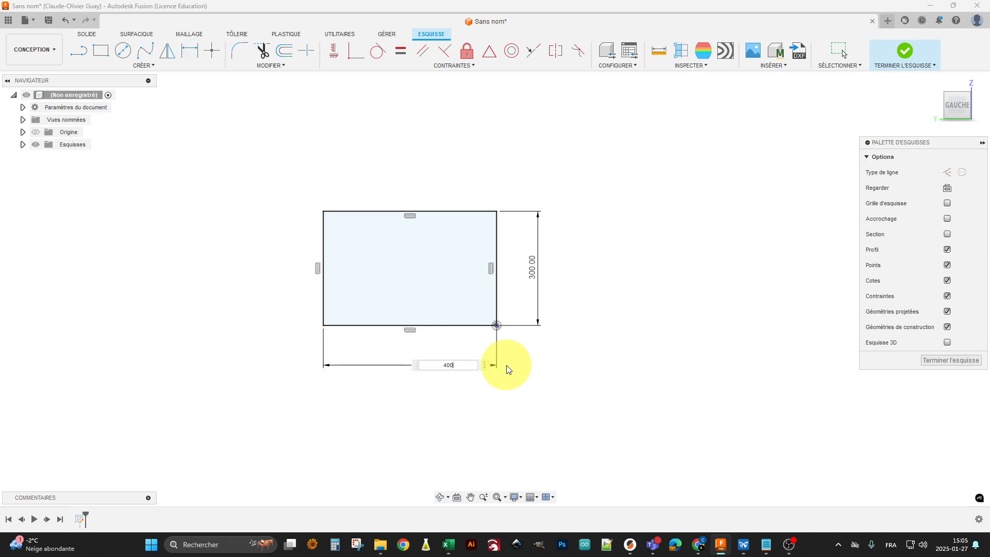
text(400)
key(Return)
key(Escape)
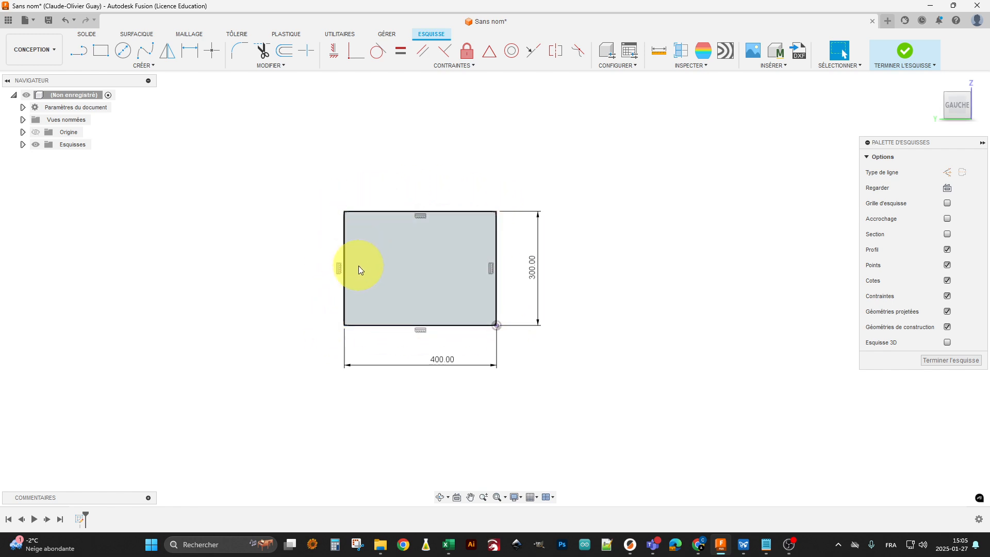
Test whether the upper corners and the edges of the dimensioned rectangle can still be moved
click(496, 212)
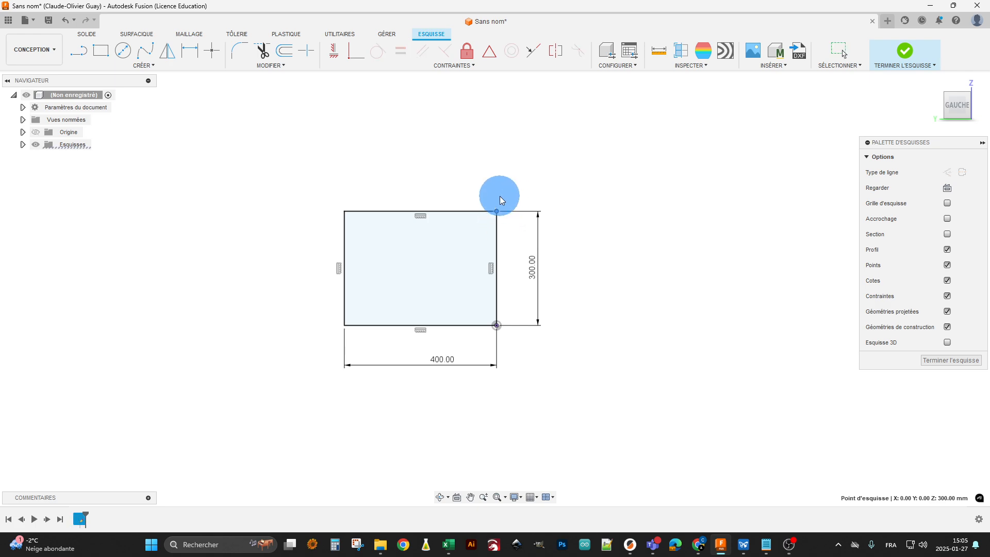
click(434, 209)
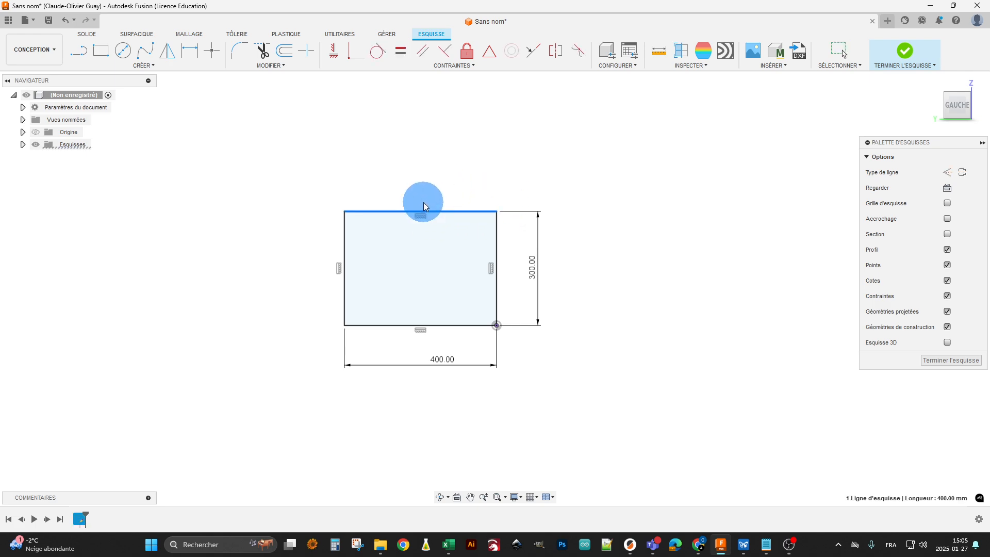
click(343, 212)
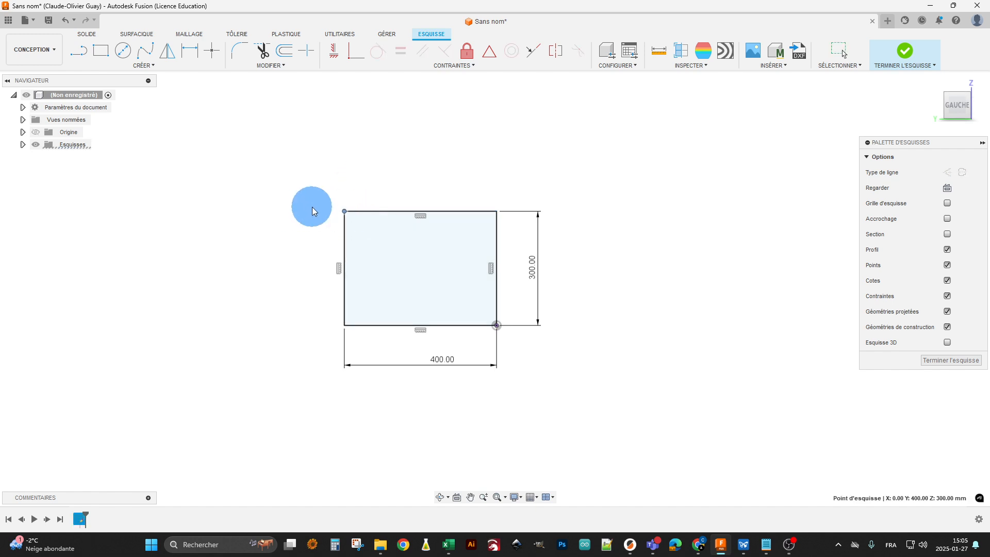
click(344, 246)
drag(283, 258, 304, 265)
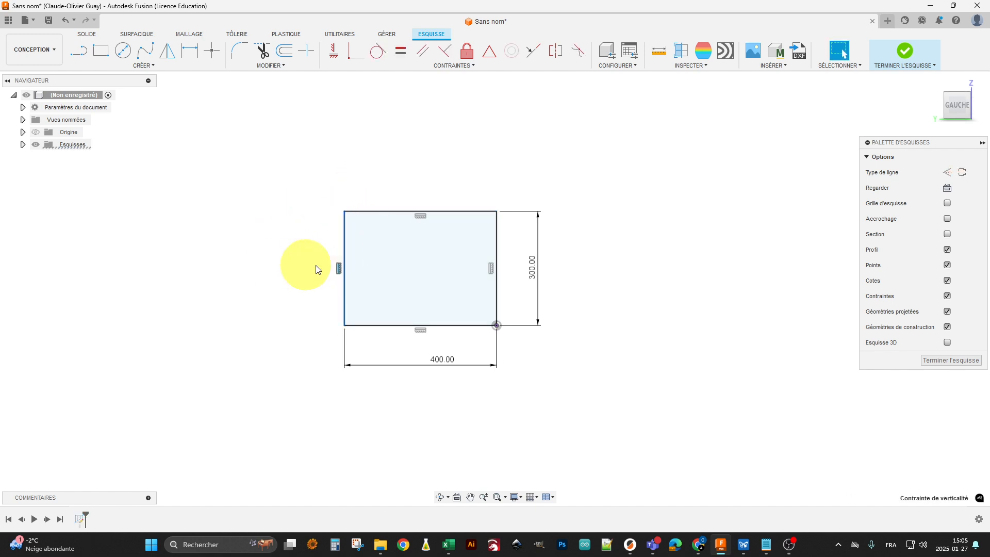
click(383, 324)
click(361, 349)
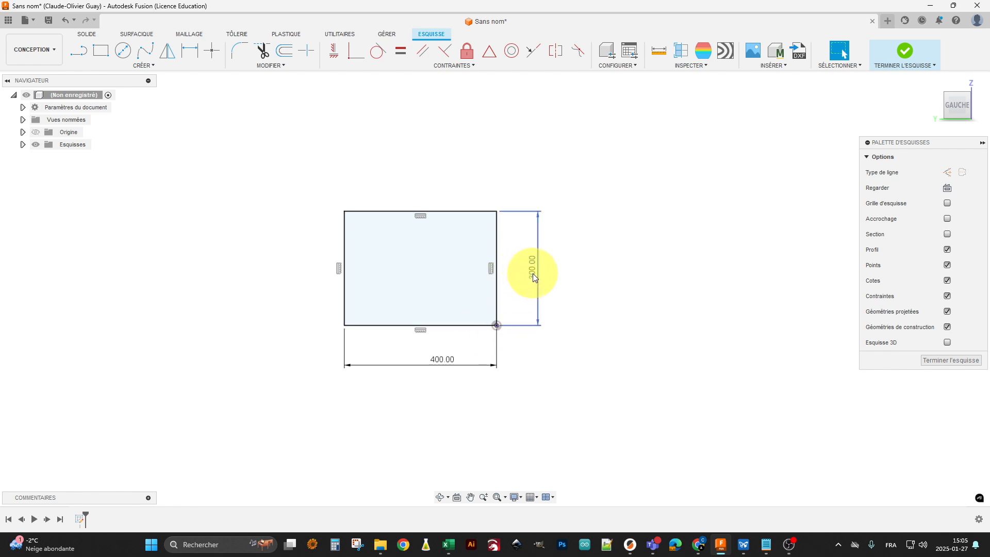
click(481, 210)
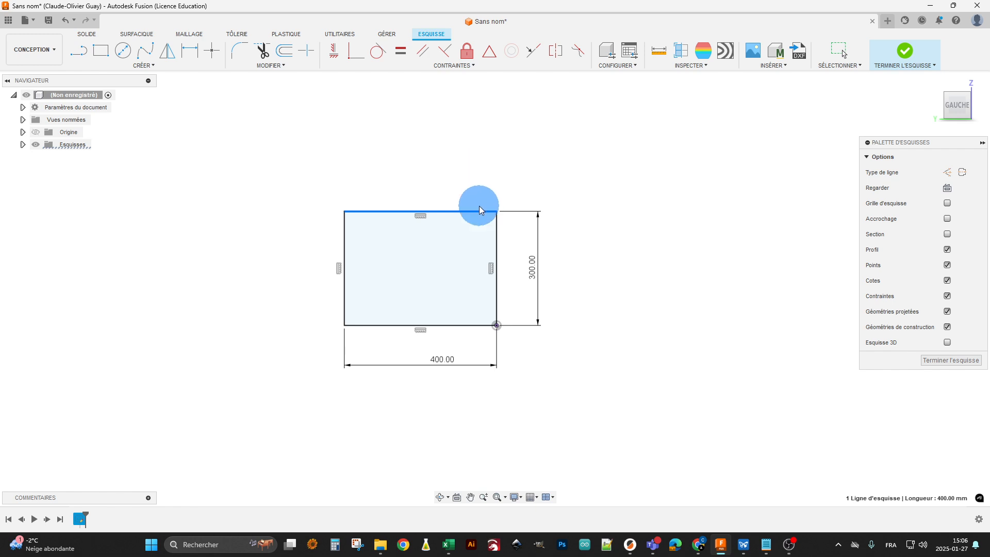
drag(479, 206, 480, 204)
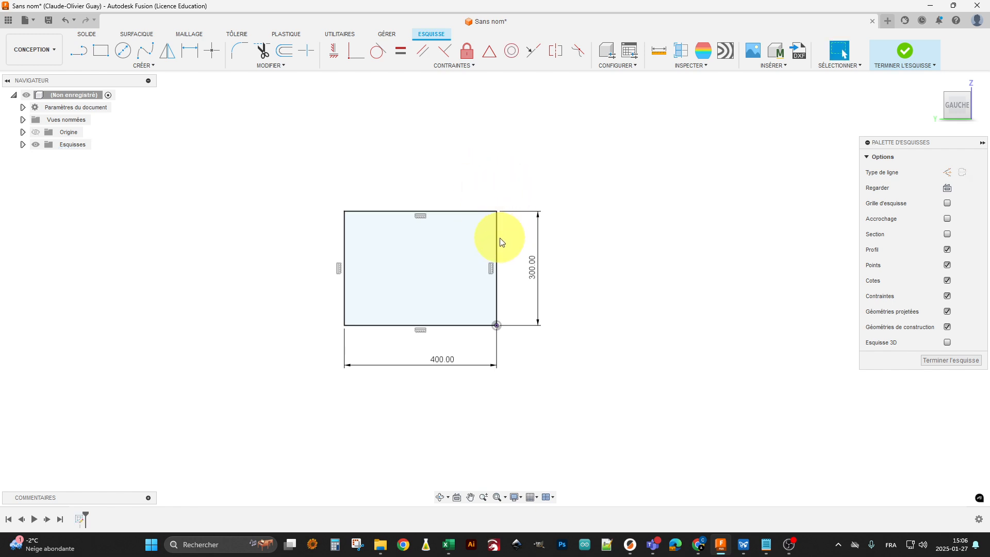
drag(498, 215, 500, 180)
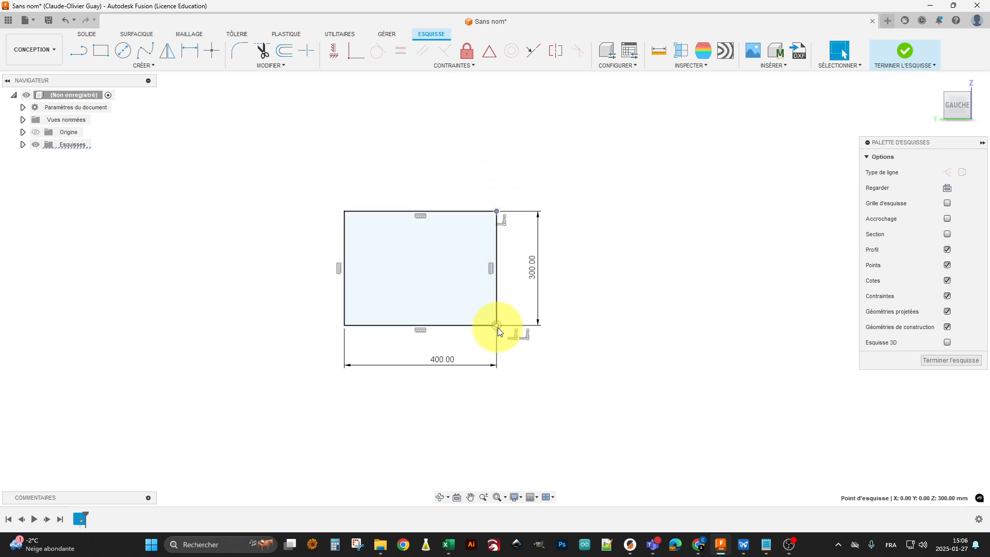
click(555, 195)
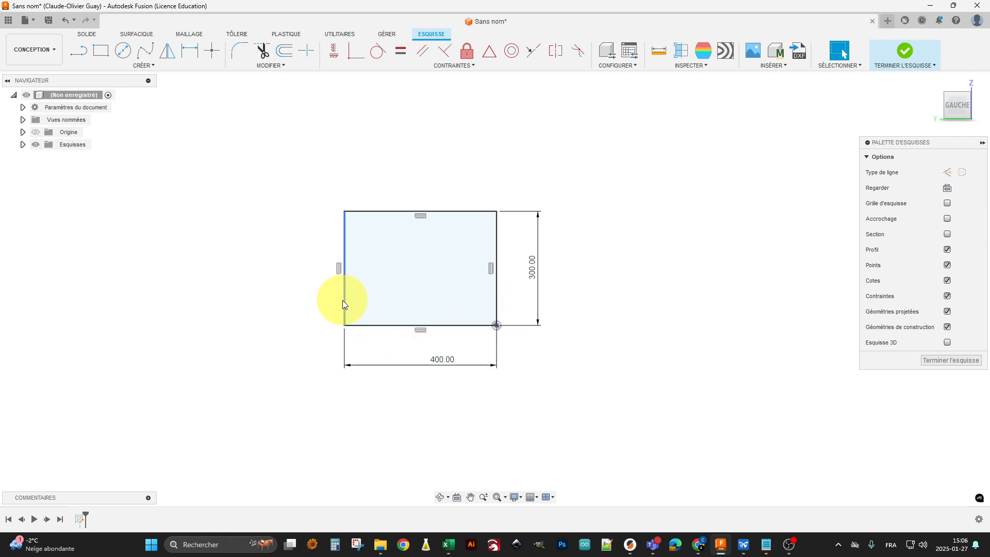
mouse_move(344, 300)
mouse_down()
mouse_move(325, 304)
mouse_move(311, 293)
mouse_move(334, 309)
mouse_move(294, 327)
mouse_up()
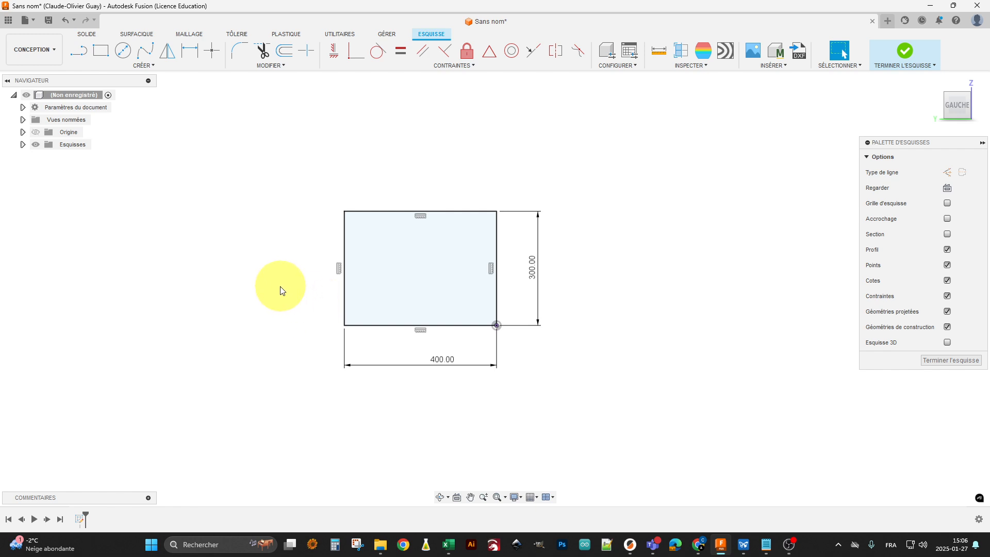
Delete the horizontal and vertical constraints from all four edges of the rectangle
click(338, 268)
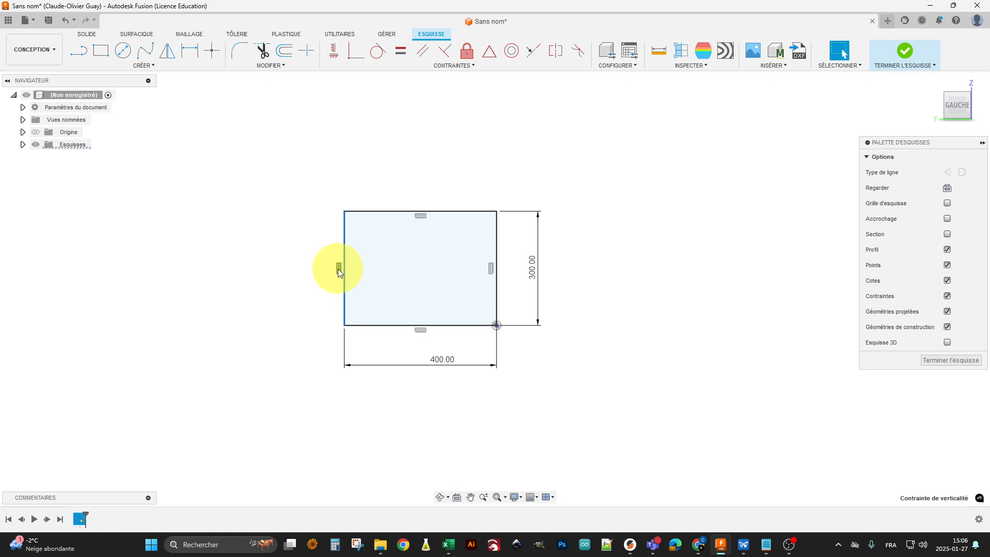
click(419, 218)
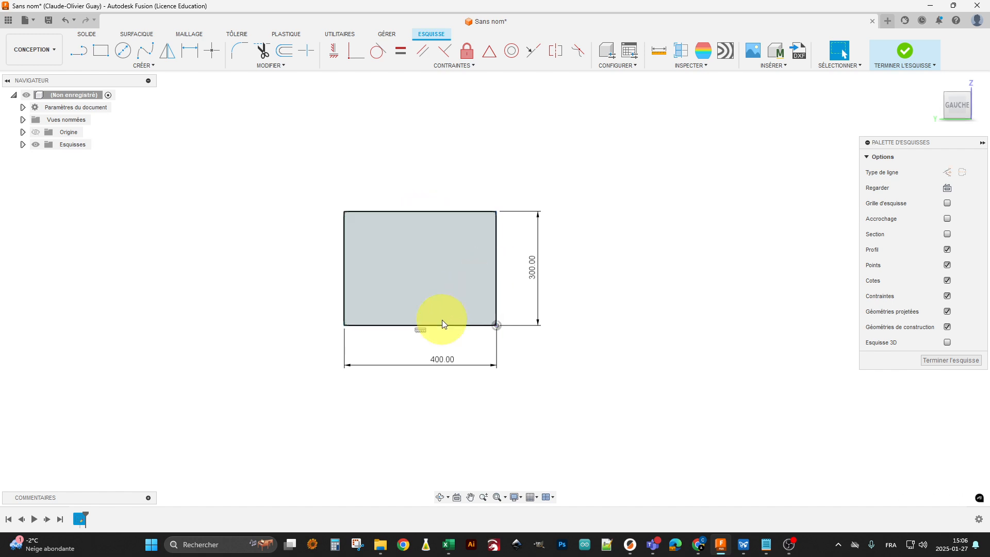
click(421, 330)
key(Delete)
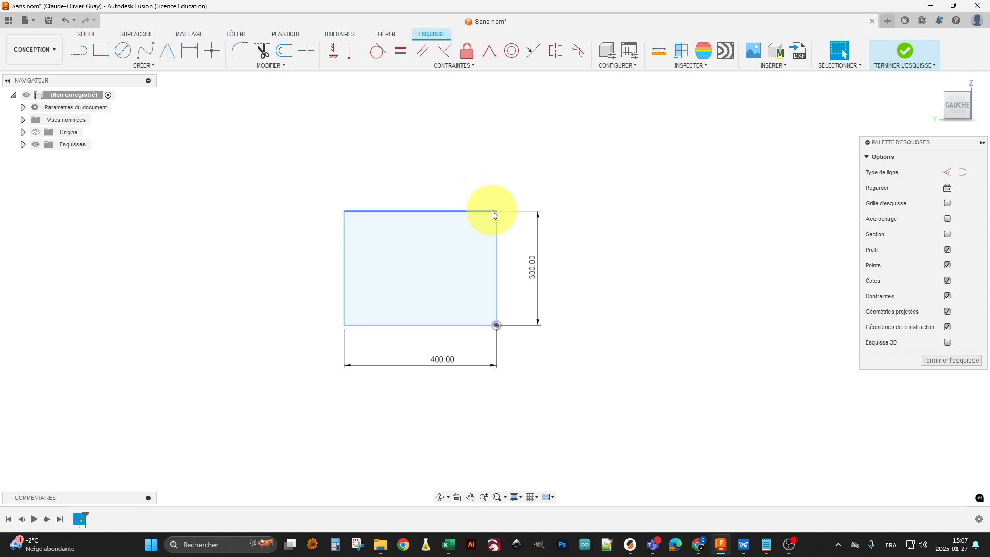
Distort the rectangle freehand by moving its upper-right corner inward, its upper-left corner down and inward, and its lower-left corner slightly up
drag(495, 212, 433, 225)
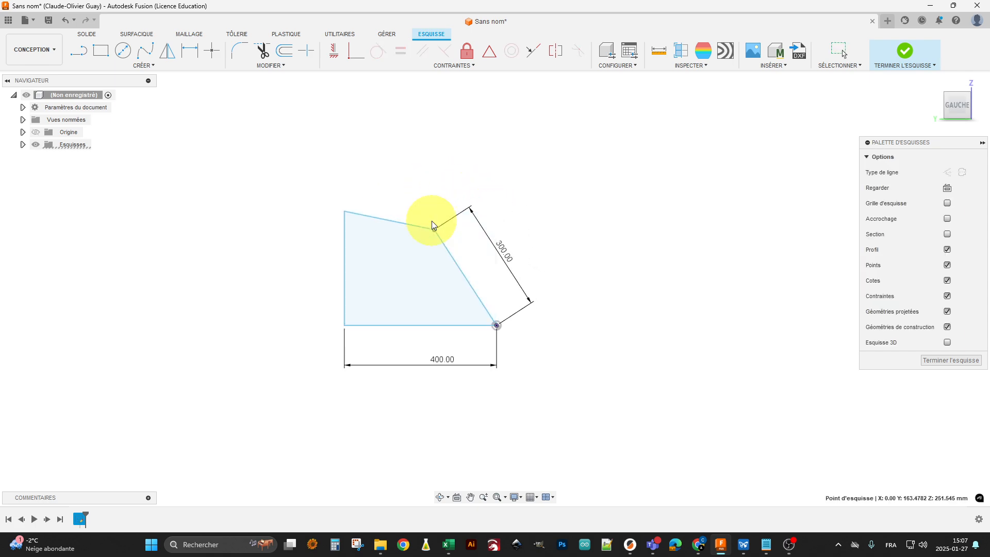
mouse_move(344, 211)
mouse_down()
mouse_move(340, 246)
mouse_move(366, 264)
mouse_up()
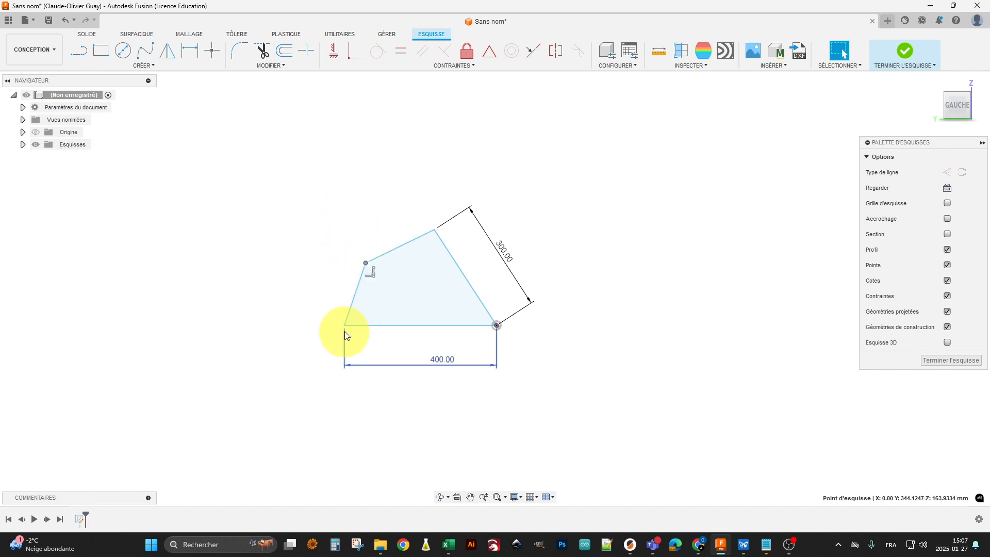
mouse_move(345, 334)
mouse_down()
mouse_move(397, 315)
mouse_move(402, 293)
mouse_up()
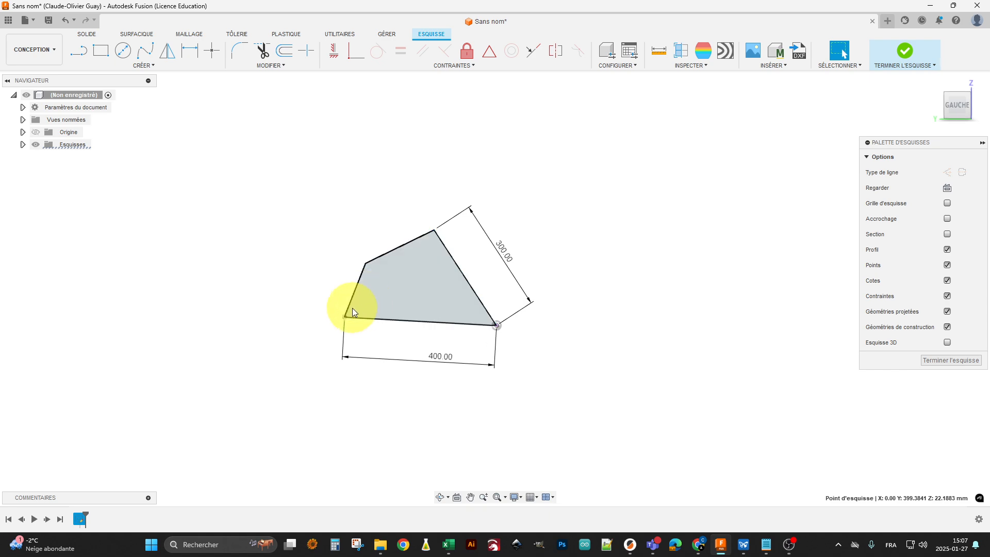
click(471, 174)
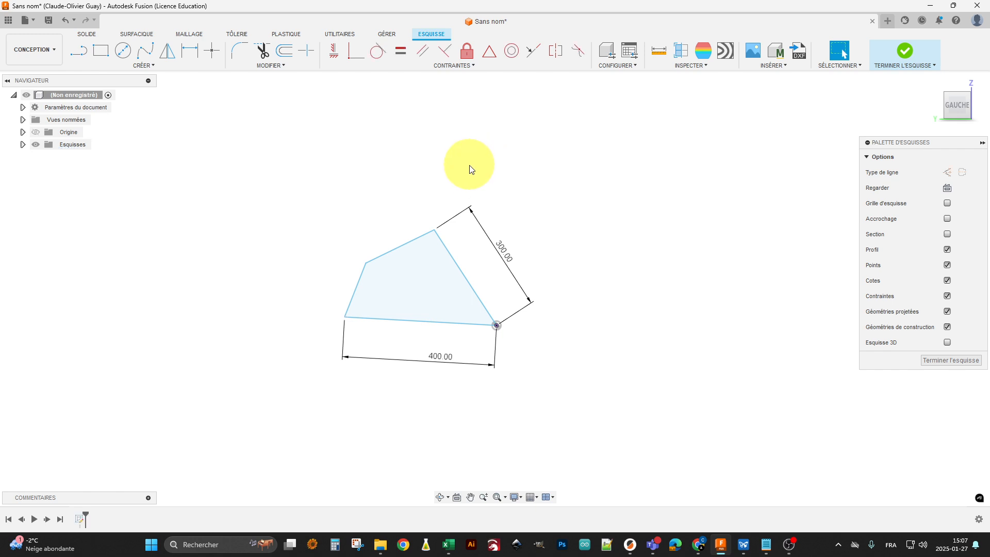
Apply a perpendicular constraint between the 400 mm lower edge and the 300 mm right edge meeting at the origin
click(445, 50)
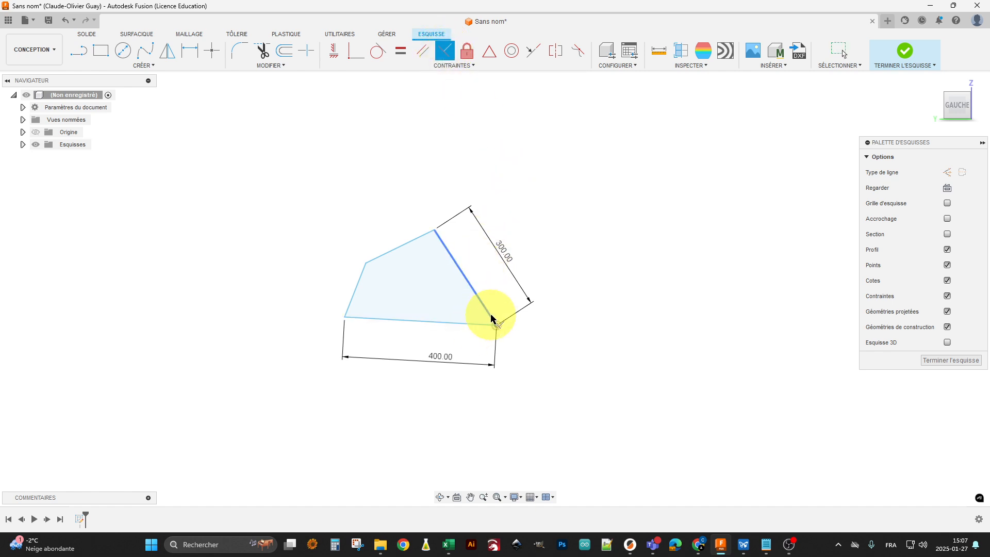
click(478, 330)
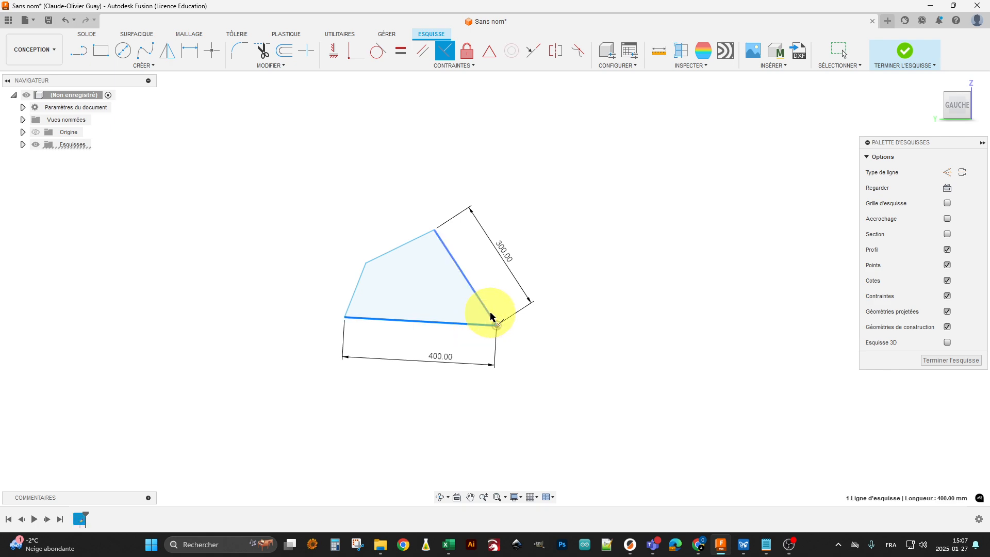
click(490, 315)
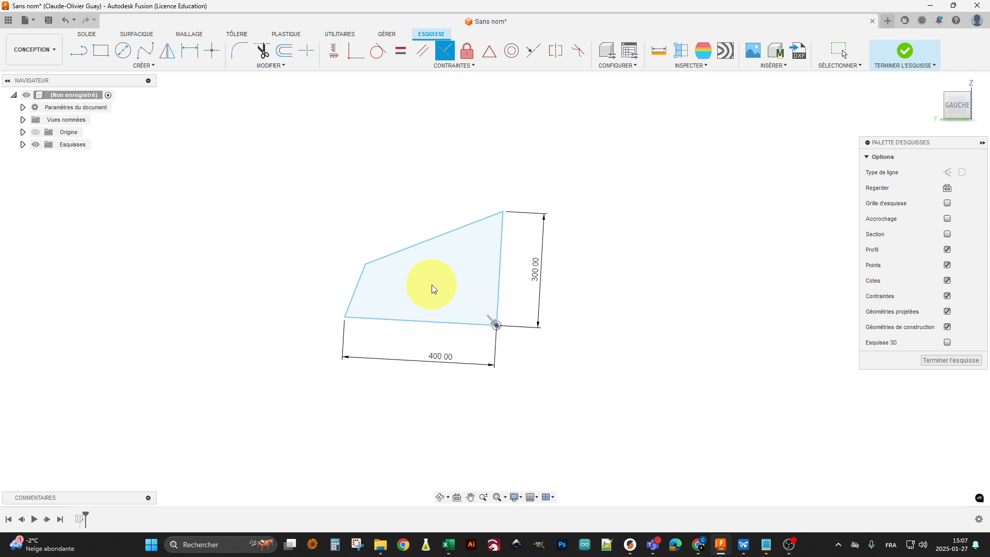
key(Escape)
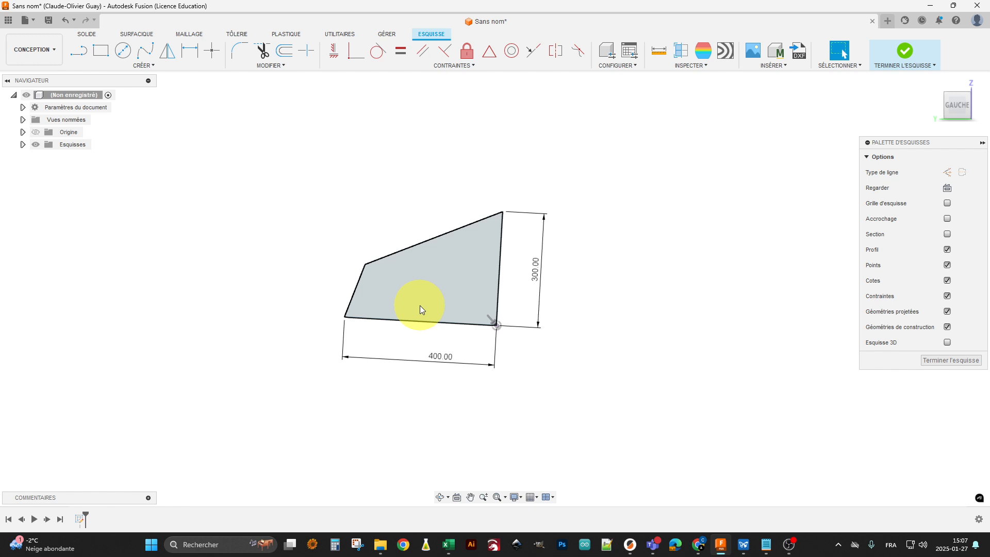
Add a 90° angular dimension between the short left edge and the lower edge
key(d)
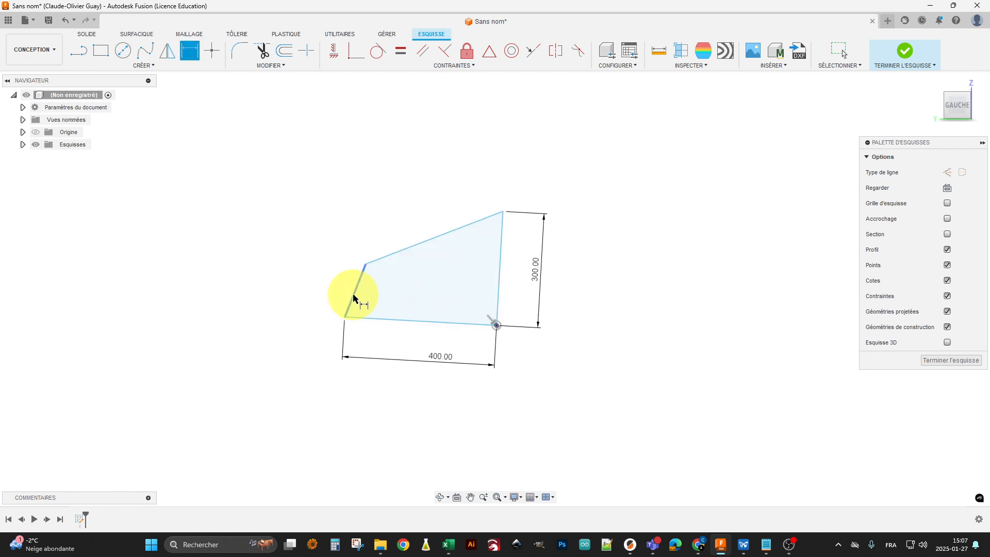
click(354, 297)
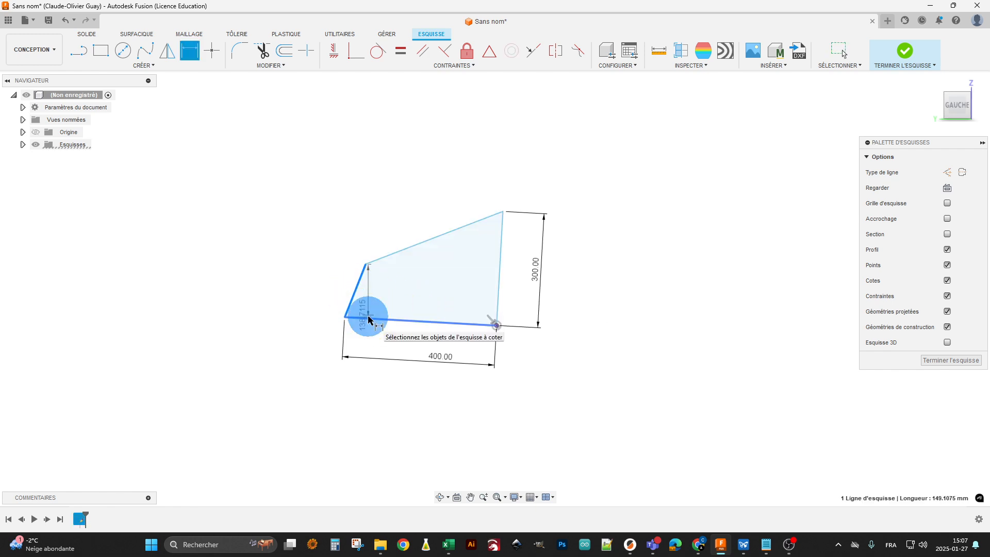
click(369, 319)
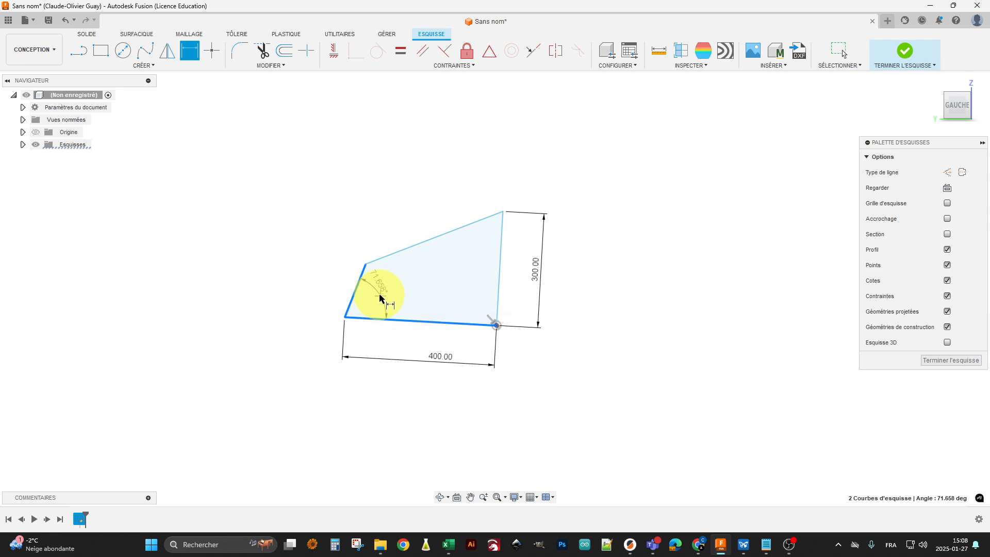
click(379, 302)
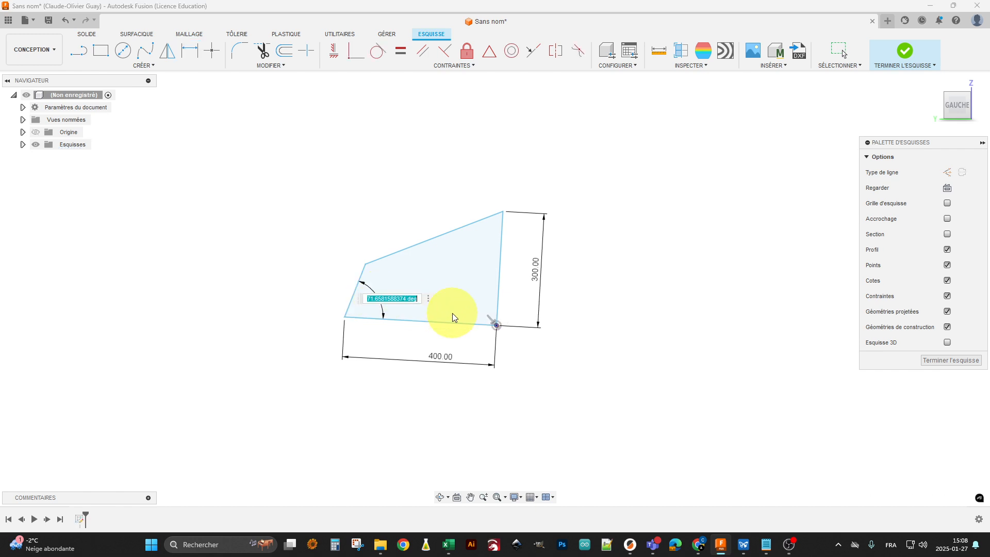
text(90)
key(Return)
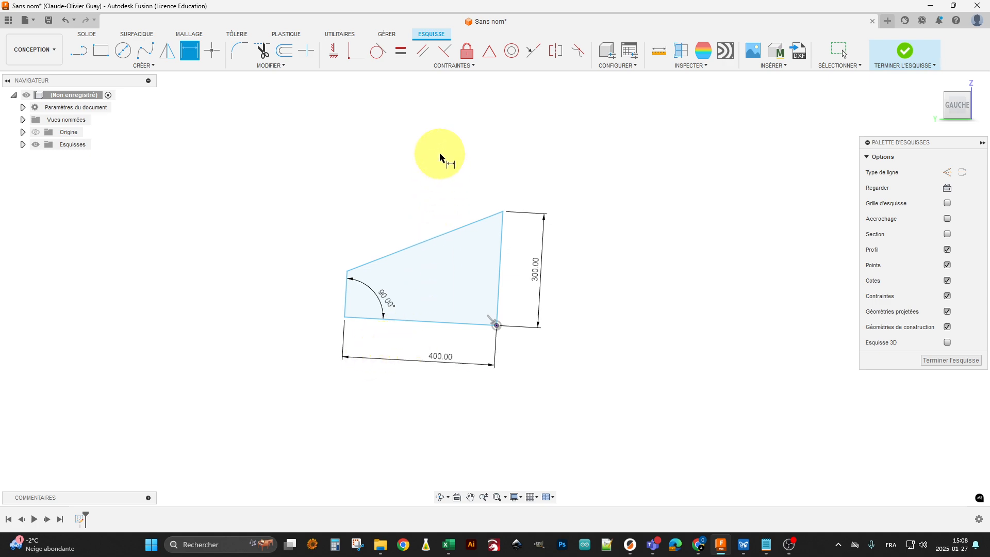
Apply a horizontal/vertical constraint to the 300 mm right edge to make it vertical
click(335, 52)
click(501, 271)
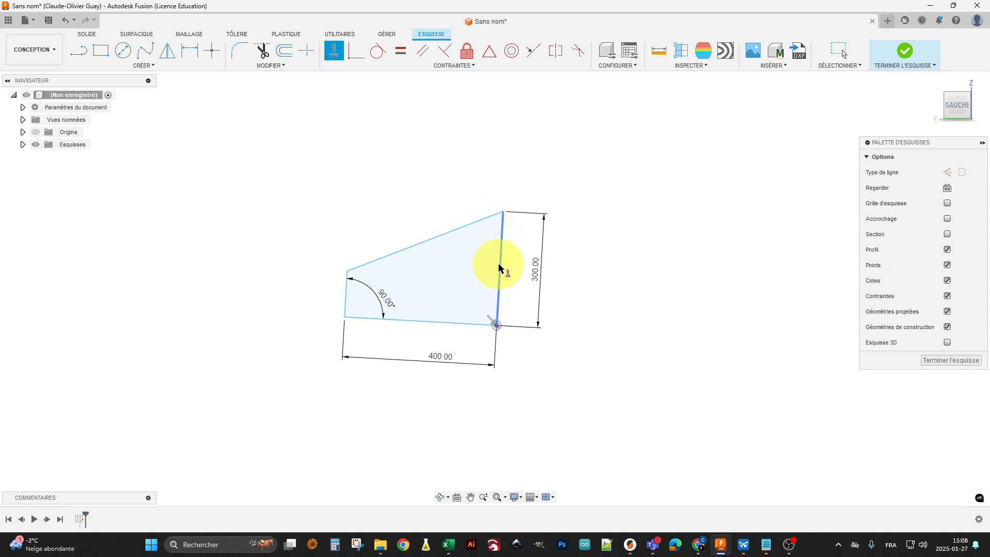
click(500, 268)
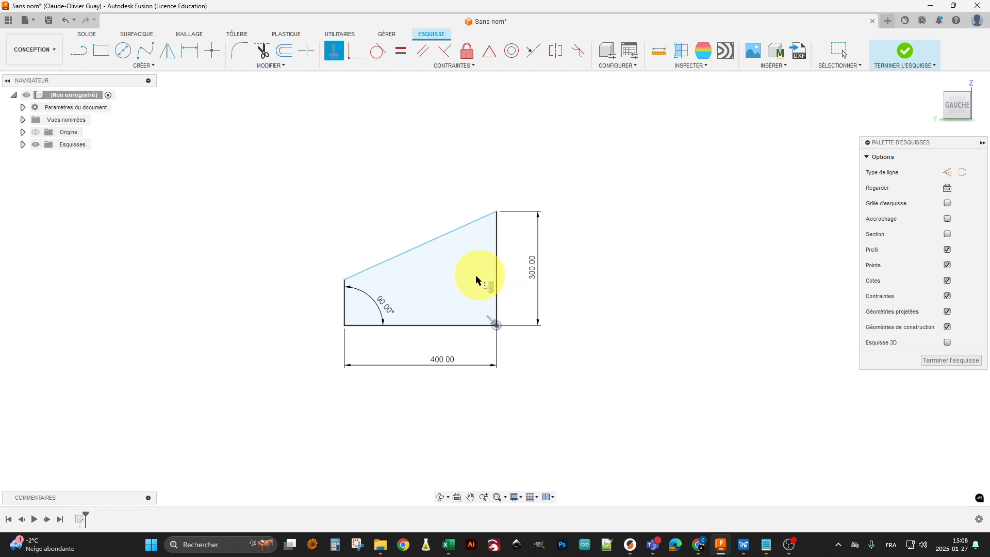
key(Escape)
Raise the upper-left corner to a height of about 465 mm and test whether the upper-right corner still moves
mouse_move(347, 287)
mouse_down()
mouse_move(336, 160)
mouse_move(332, 238)
mouse_move(356, 194)
mouse_move(346, 150)
mouse_up()
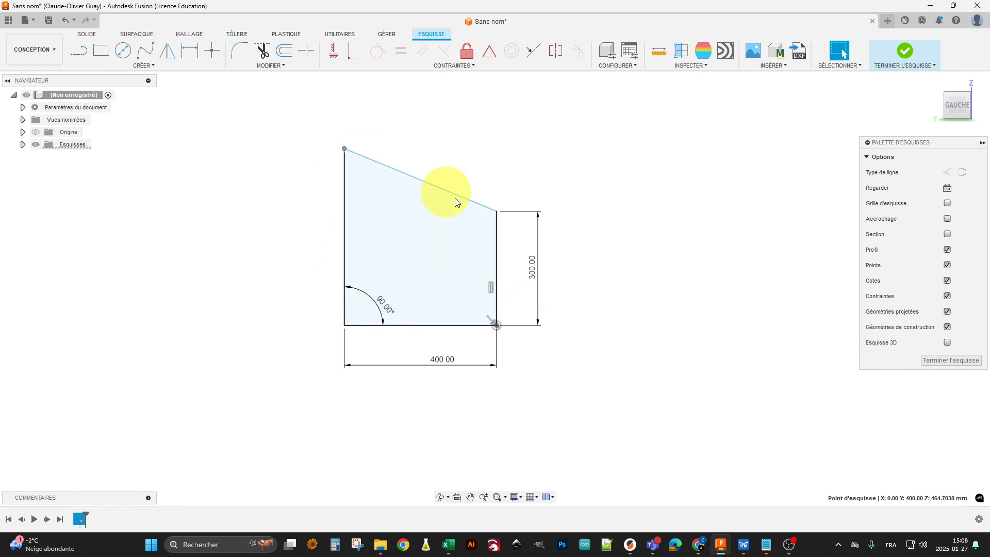
click(499, 137)
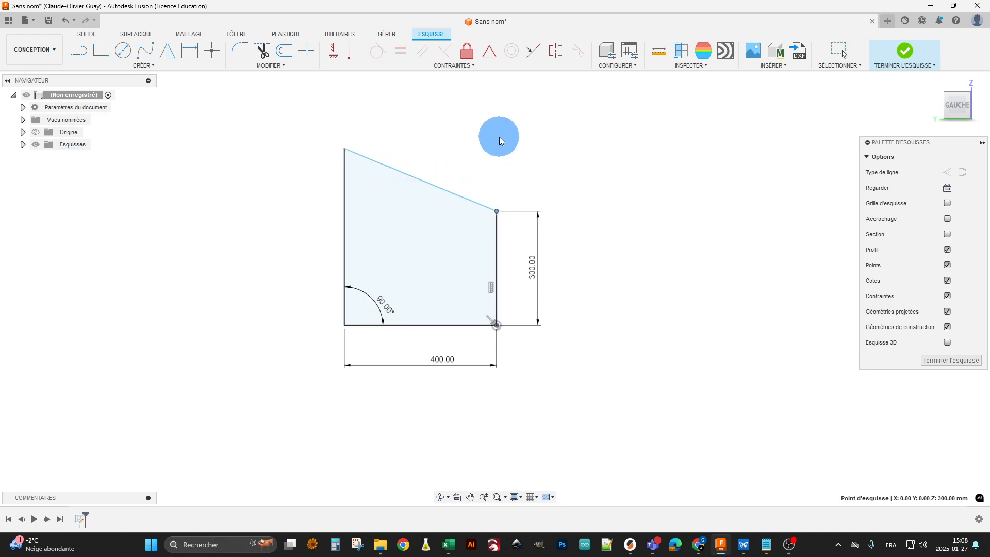
Raise the upper-left corner further, then apply a parallel constraint between the slanted upper edge and the 400 mm lower edge
mouse_move(345, 150)
mouse_down()
mouse_move(344, 252)
mouse_move(379, 184)
mouse_move(494, 193)
mouse_move(417, 215)
mouse_move(427, 166)
mouse_move(411, 219)
mouse_move(428, 169)
mouse_move(419, 225)
mouse_move(426, 181)
mouse_move(422, 216)
mouse_move(453, 214)
mouse_move(448, 184)
mouse_up()
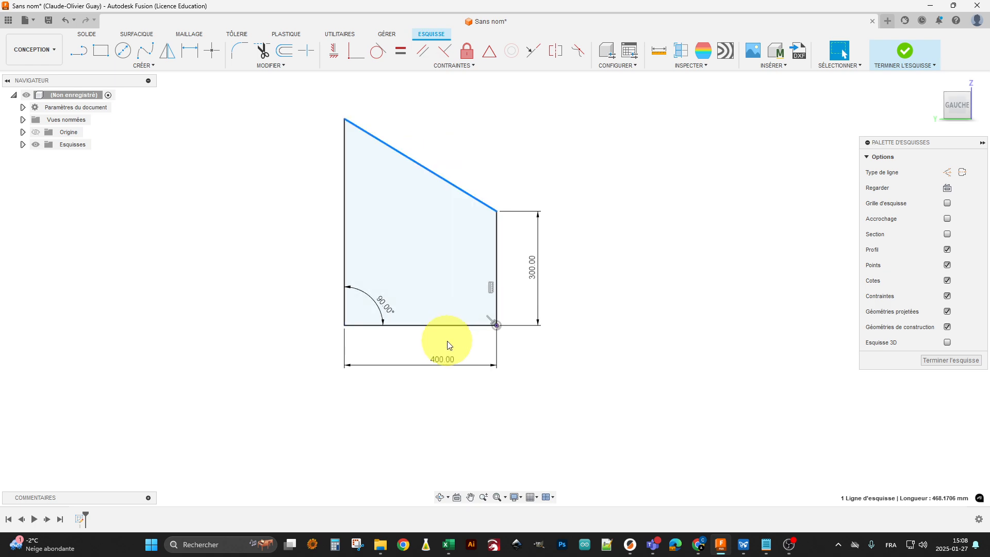
click(422, 52)
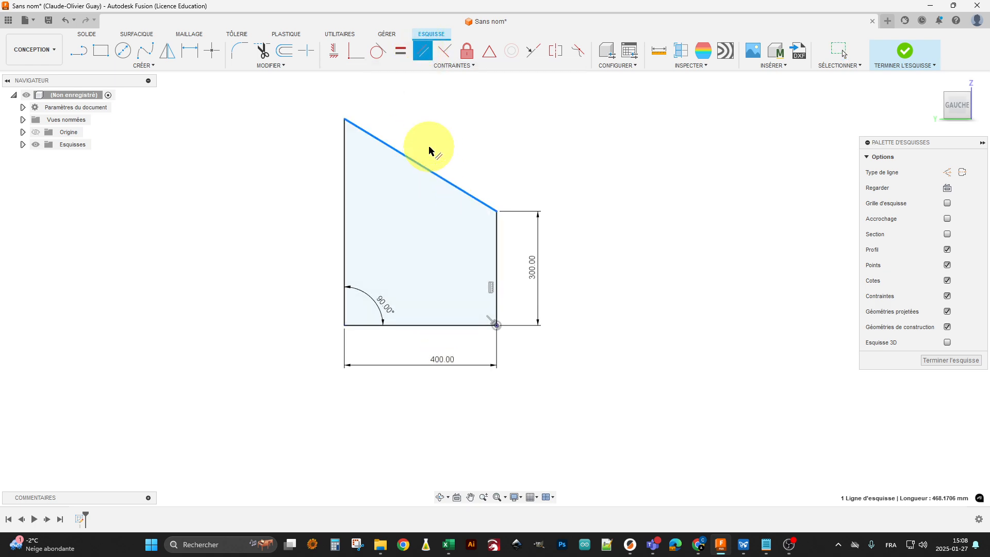
click(431, 169)
click(436, 326)
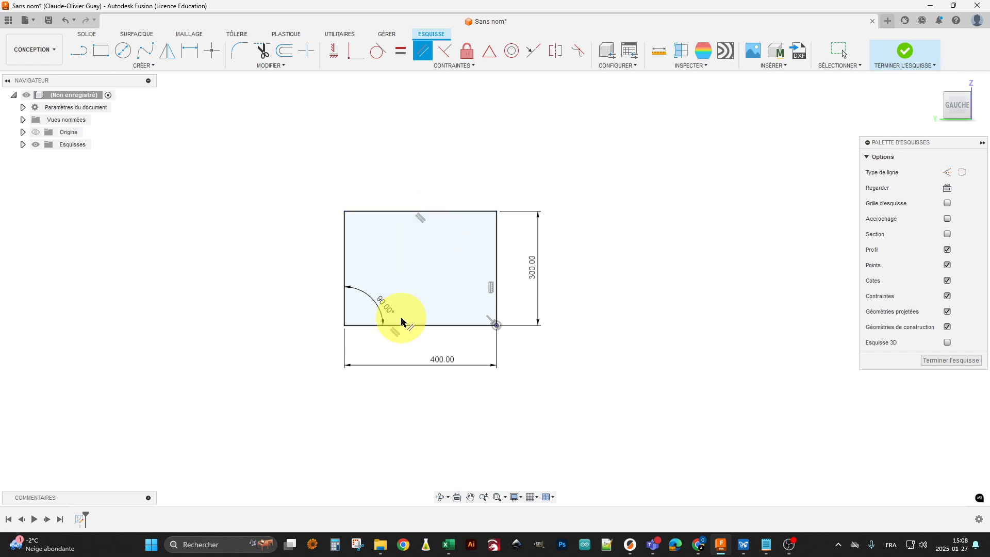
key(Escape)
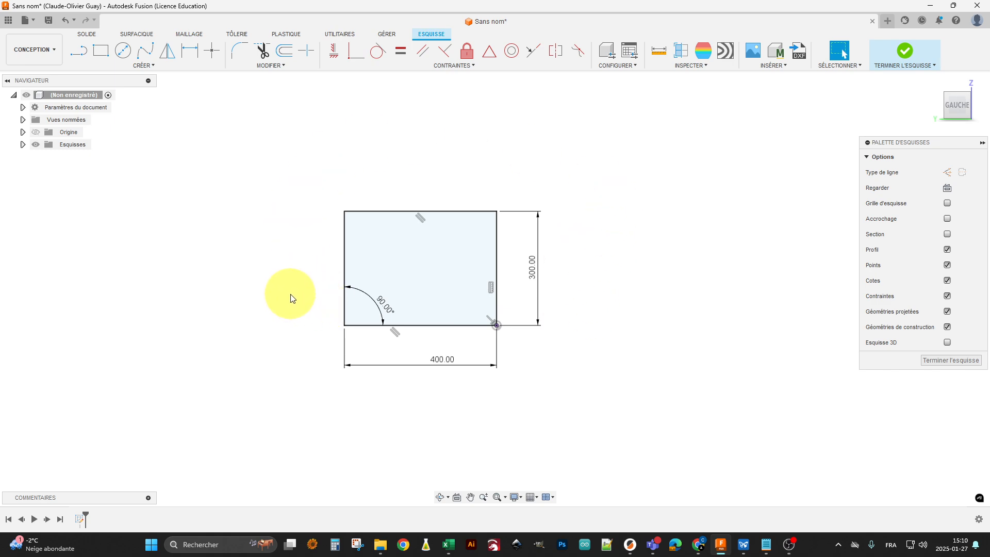
Delete the whole 400 by 300 mm rectangle together with its dimensions and constraints
click(496, 325)
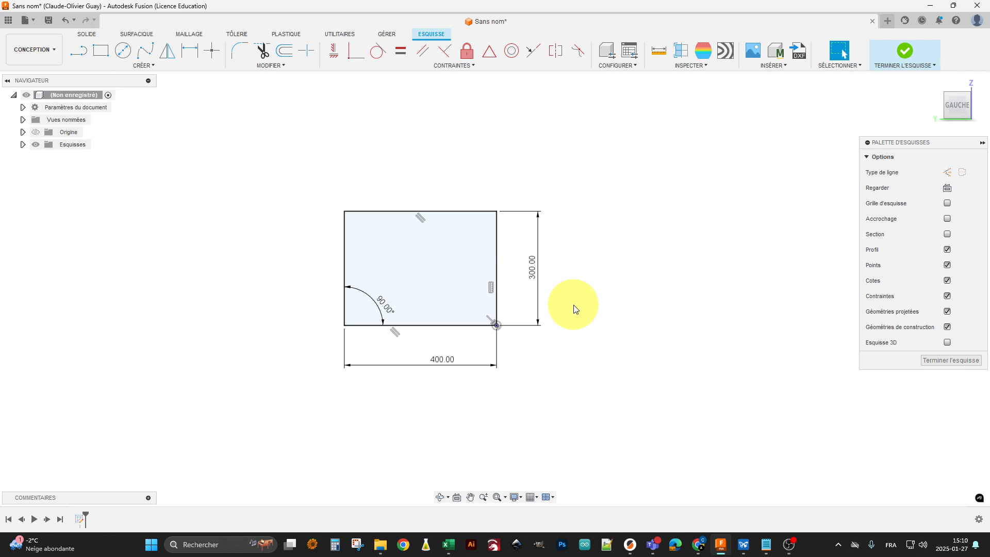
mouse_move(597, 172)
mouse_down()
mouse_move(444, 336)
mouse_move(320, 397)
mouse_up()
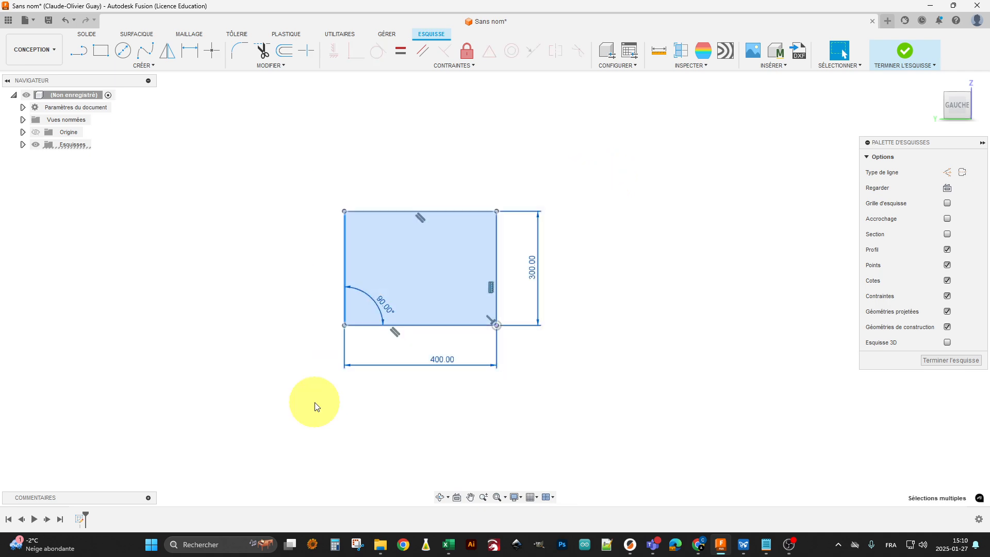
key(Delete)
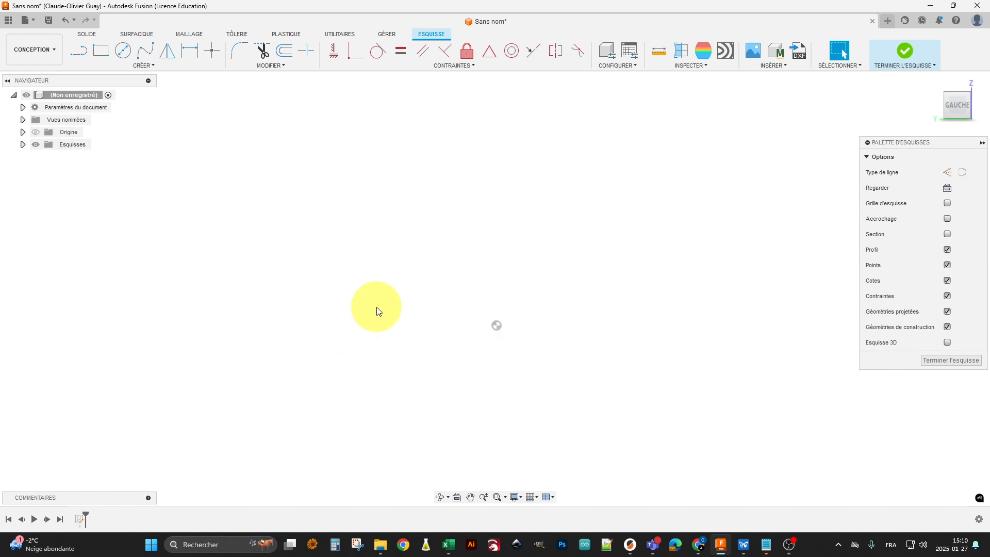
Sketch a two-point rectangle about 253 mm wide and 226 mm high, above and to the left of the origin
key(r)
click(317, 151)
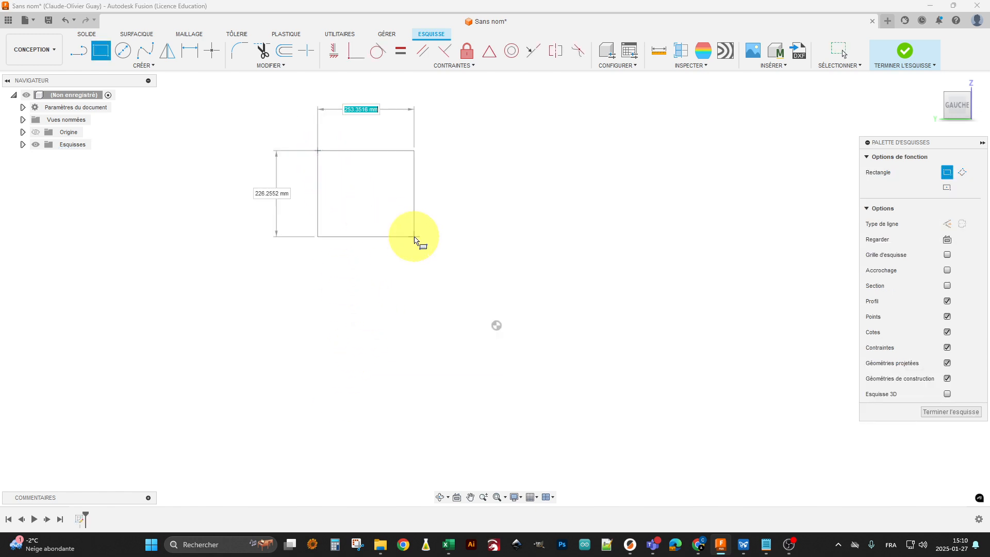
click(414, 237)
key(Escape)
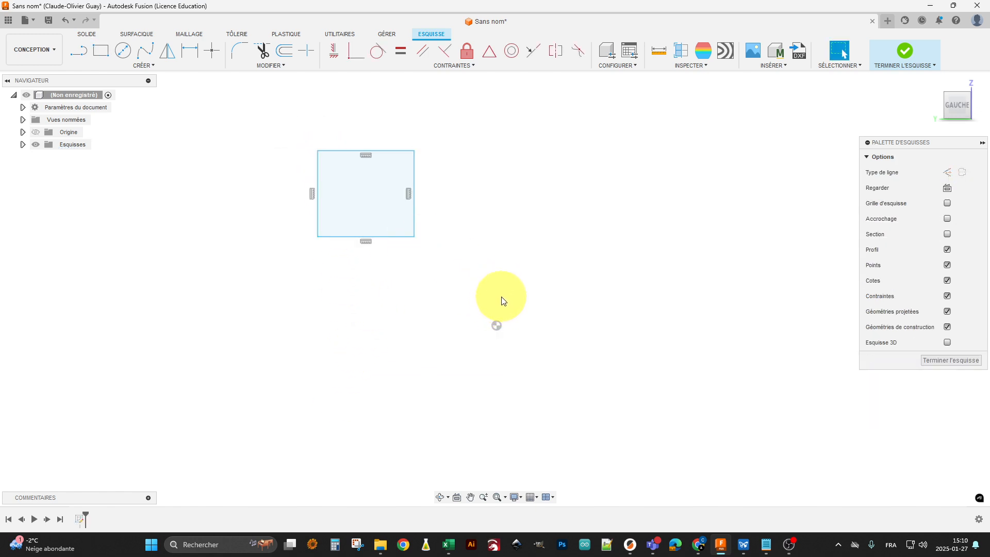
Add a 200 mm horizontal dimension between the rectangle's lower-right corner and the origin
key(d)
click(414, 238)
click(497, 326)
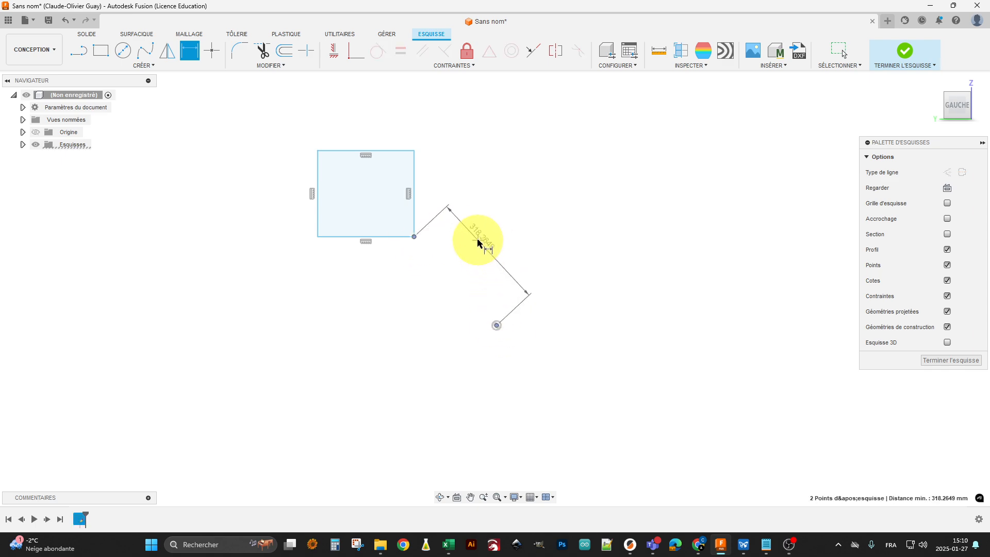
click(432, 197)
text(2)
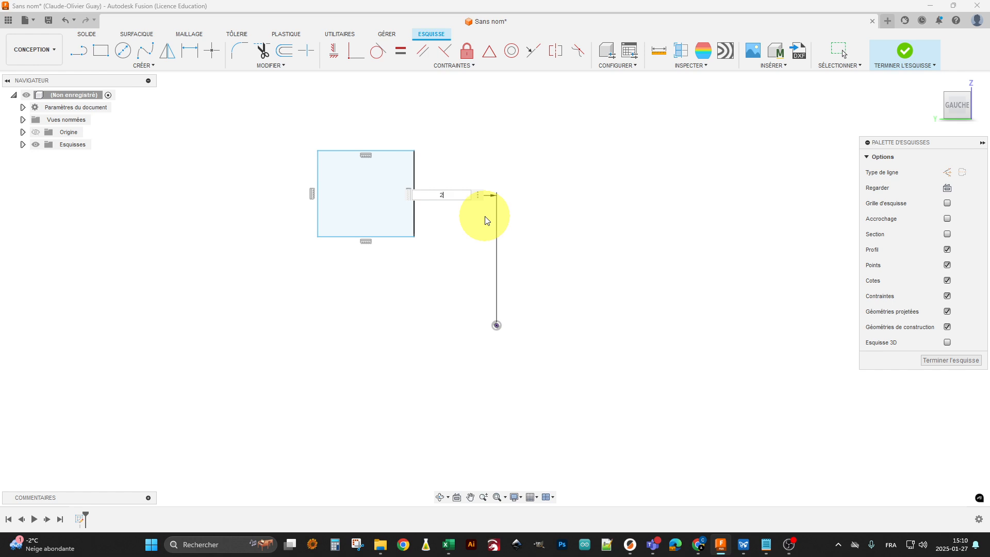
text(00)
key(Return)
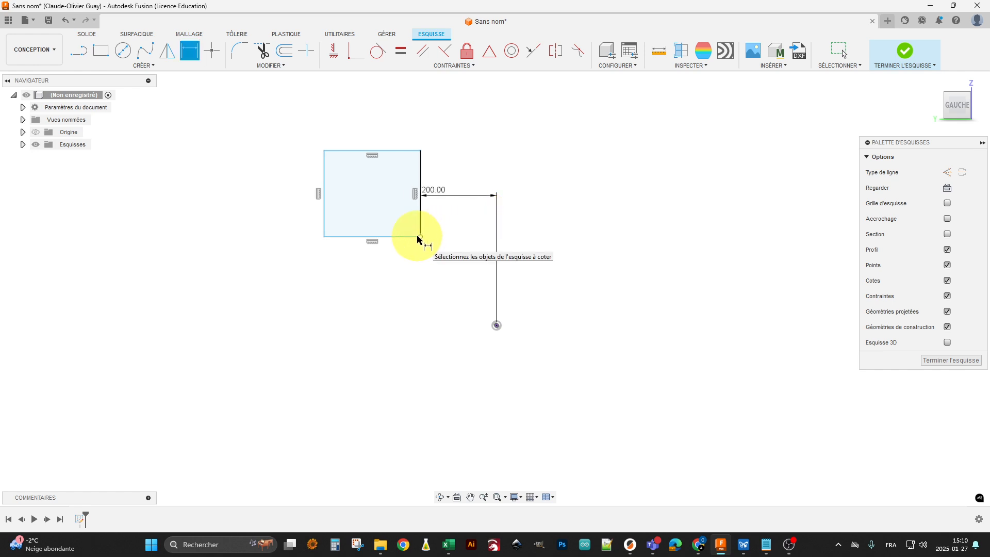
click(419, 238)
click(496, 326)
click(461, 367)
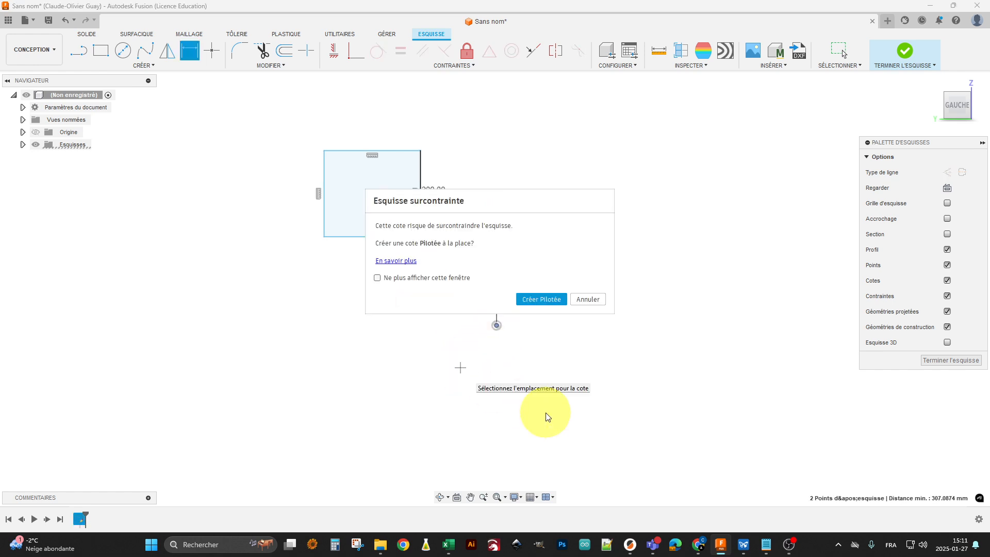
key(Escape)
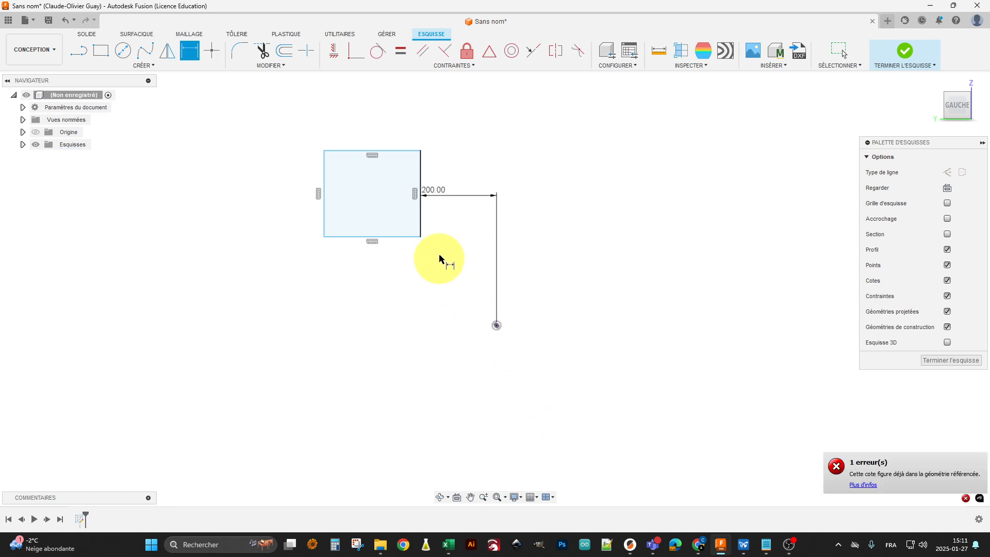
Add a 200 mm vertical dimension between the rectangle's lower-right corner and the origin, and test whether that corner still moves
click(419, 238)
click(497, 326)
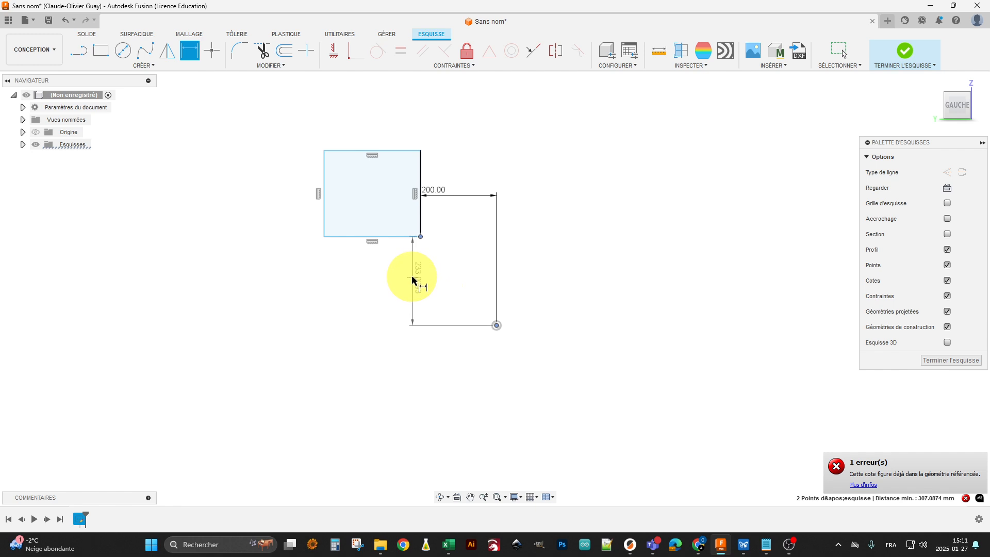
click(433, 293)
text(200)
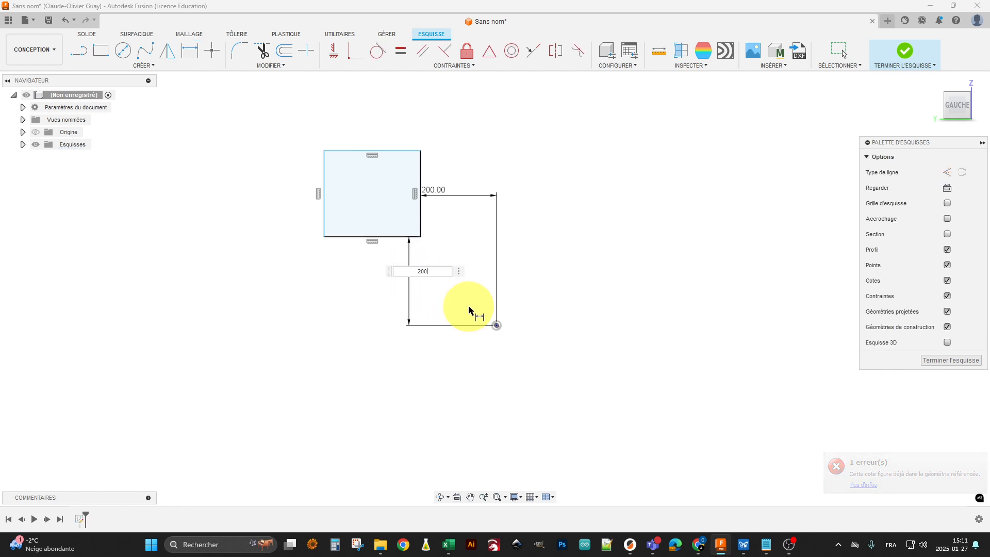
key(Return)
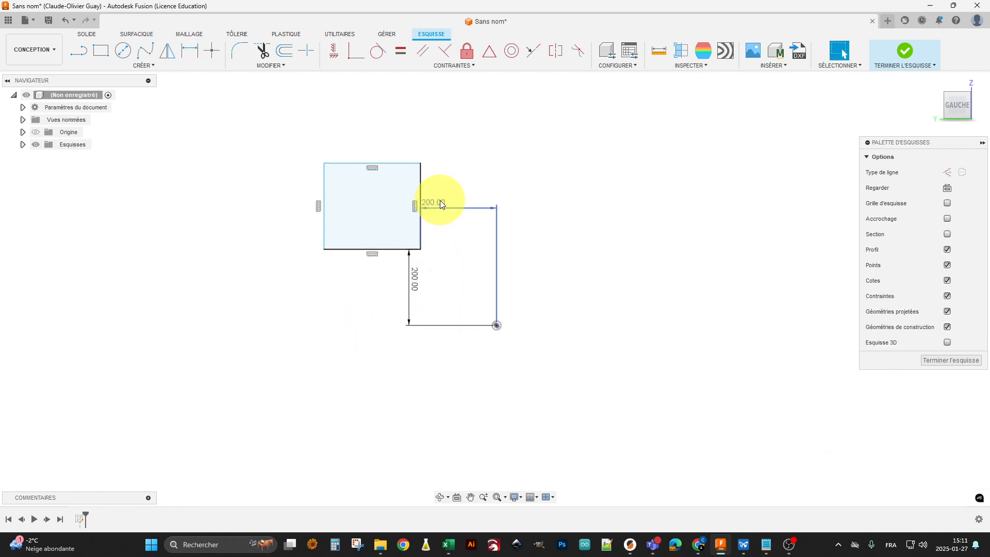
key(Escape)
drag(420, 249, 435, 257)
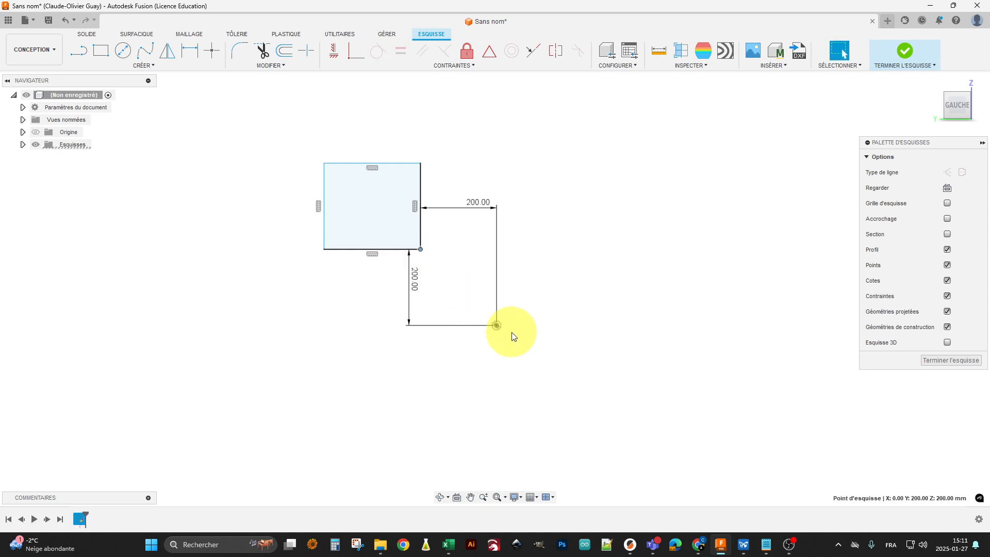